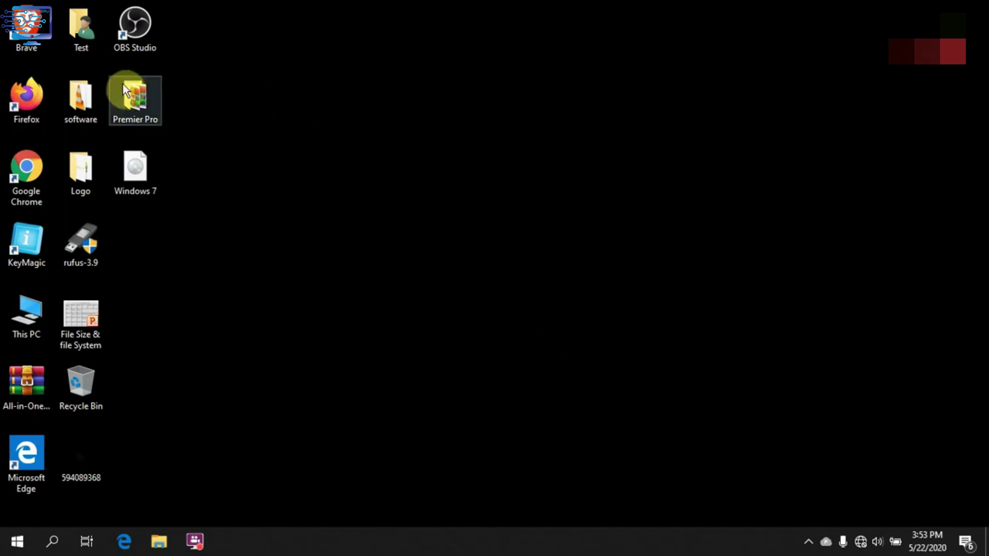
Open Firefox and go to google.com.
{"action": "double_click", "coordinate": [30, 113]}
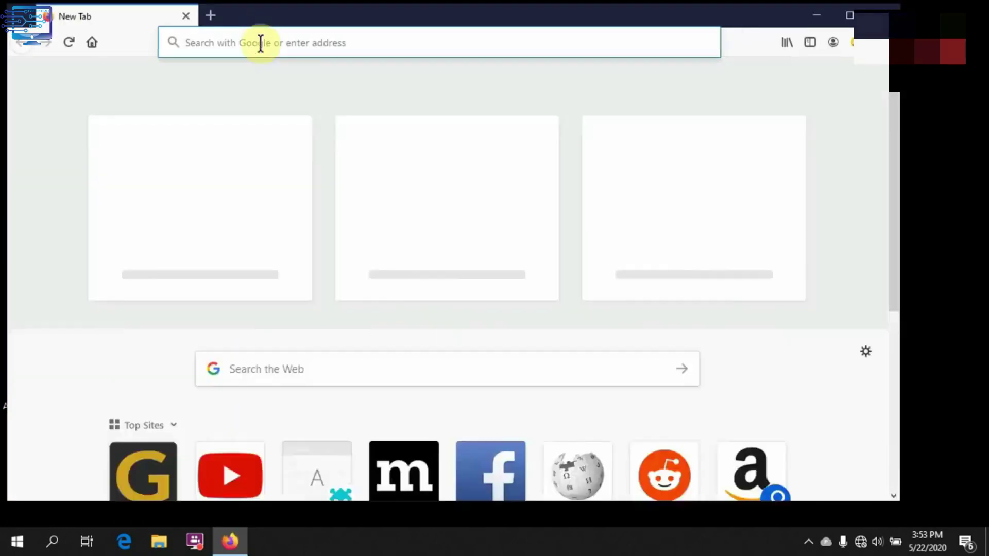
{"action": "left_click", "coordinate": [261, 44]}
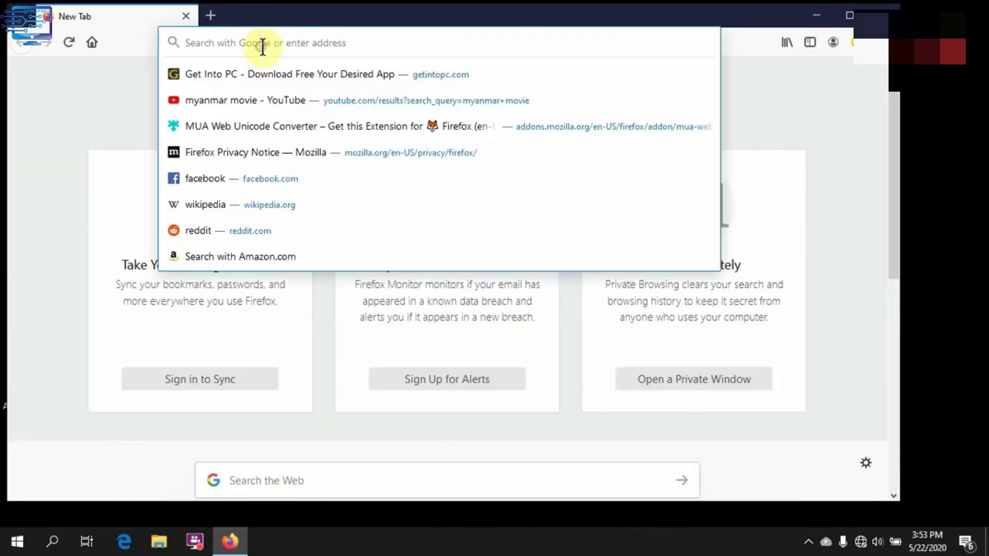
{"action": "type", "text": "google.com/"}
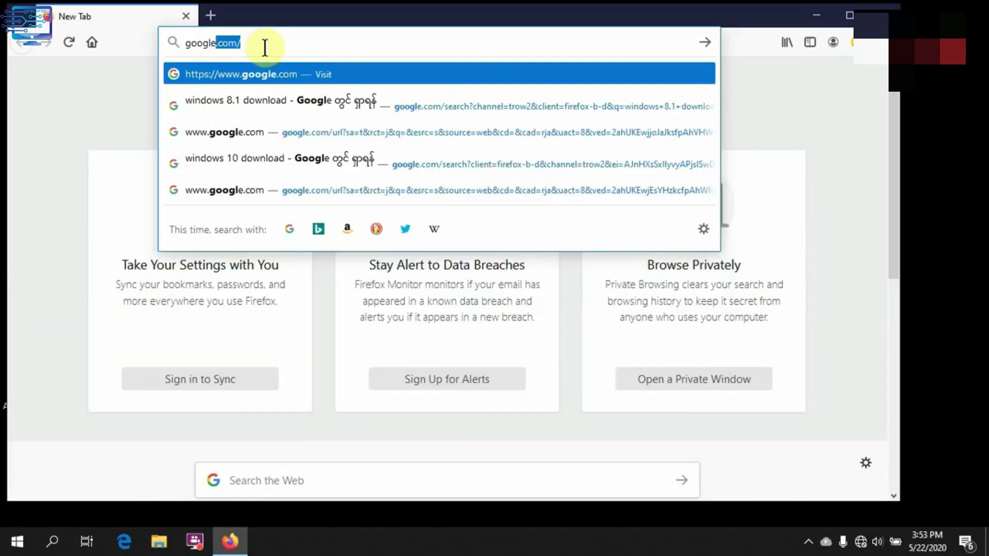
{"action": "key", "text": "Return"}
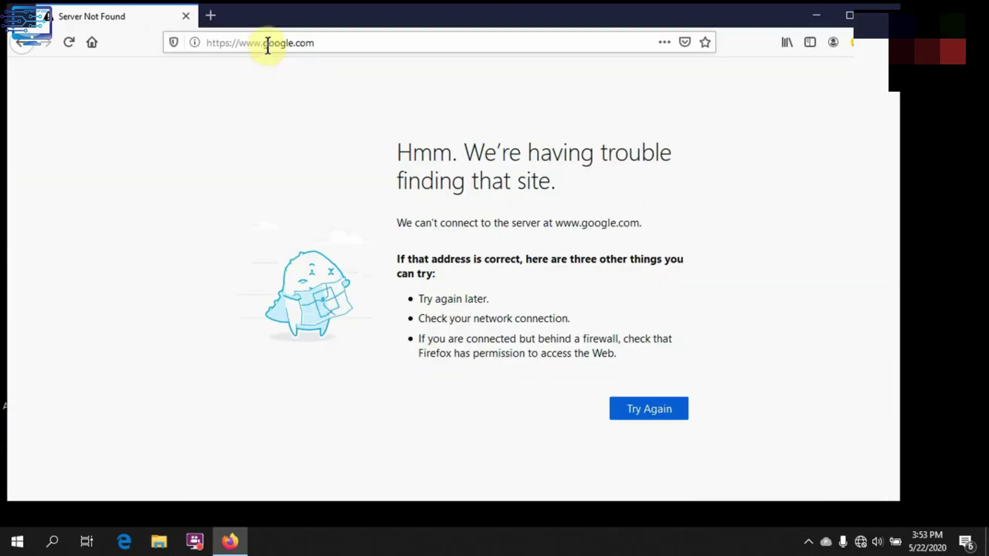
Connect the computer to an available network and reload the Google page.
{"action": "left_click", "coordinate": [861, 542]}
{"action": "left_click", "coordinate": [845, 136]}
{"action": "left_click", "coordinate": [944, 201]}
{"action": "left_click", "coordinate": [653, 412]}
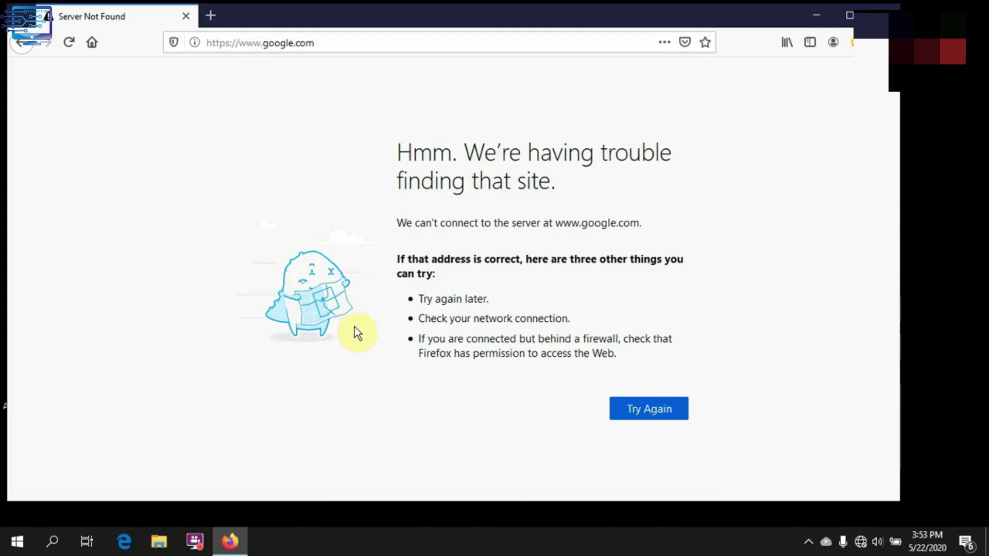
{"action": "left_click", "coordinate": [636, 410]}
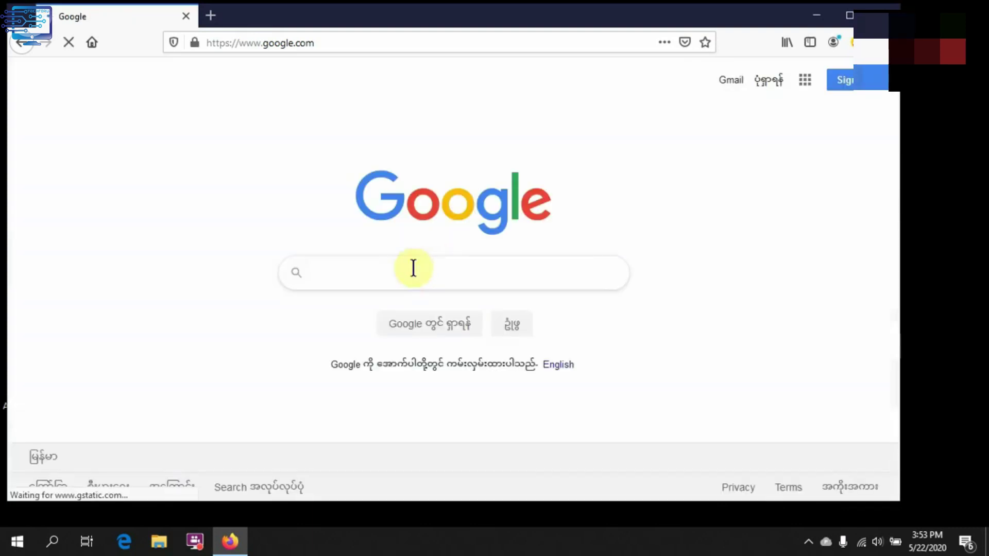
Search Google for "windows 8.1".
{"action": "type", "text": "windwo"}
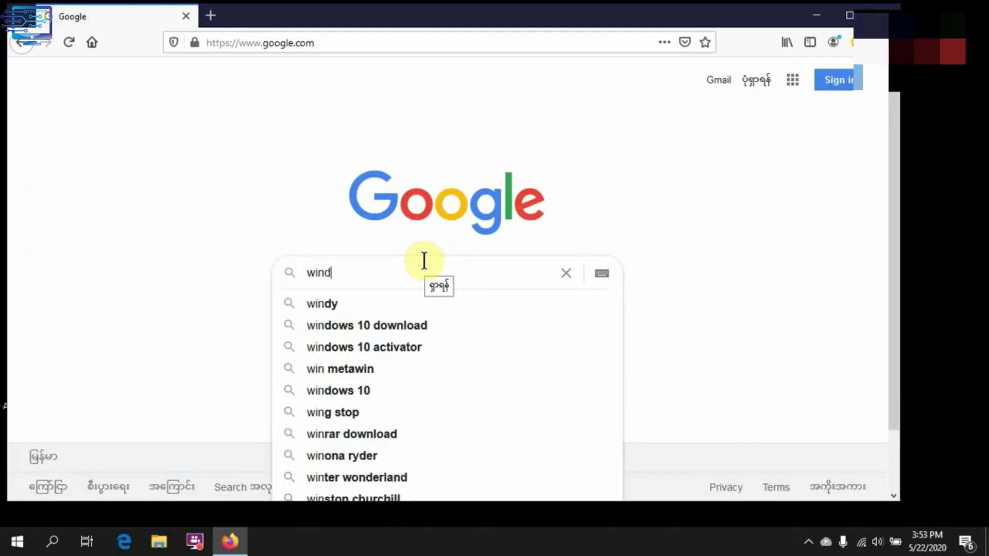
{"action": "key", "text": "BackSpace"}
{"action": "key", "text": "BackSpace"}
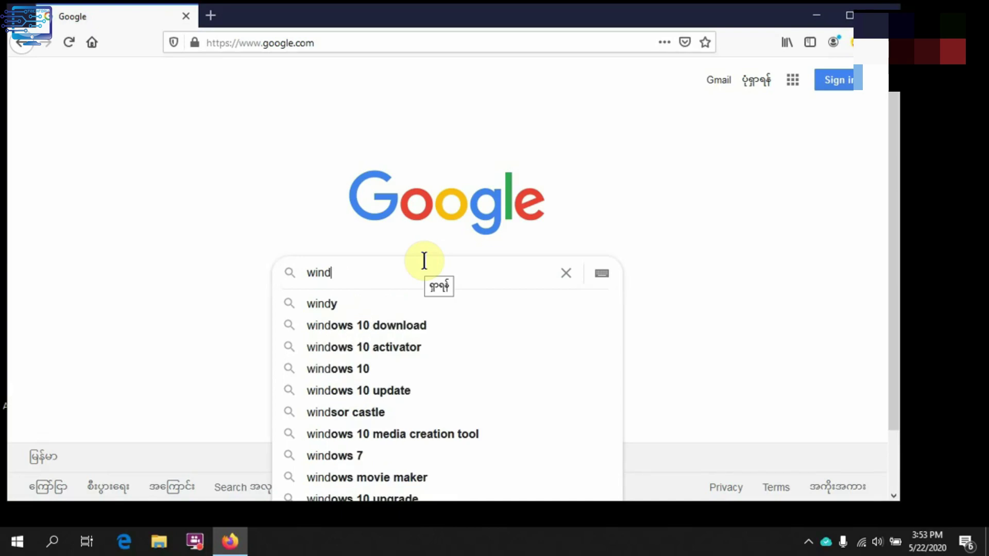
{"action": "type", "text": "ows 8"}
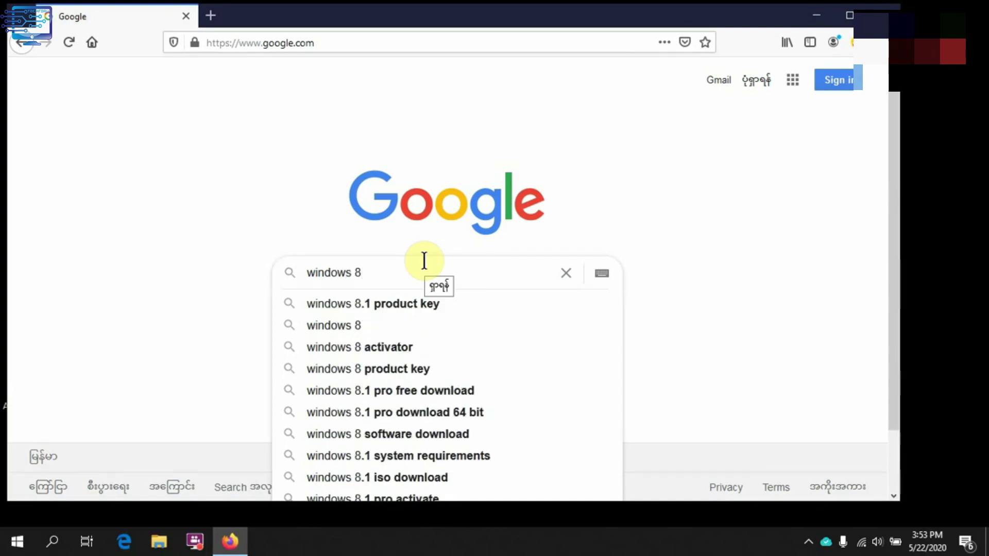
{"action": "type", "text": ".1"}
{"action": "key", "text": "Return"}
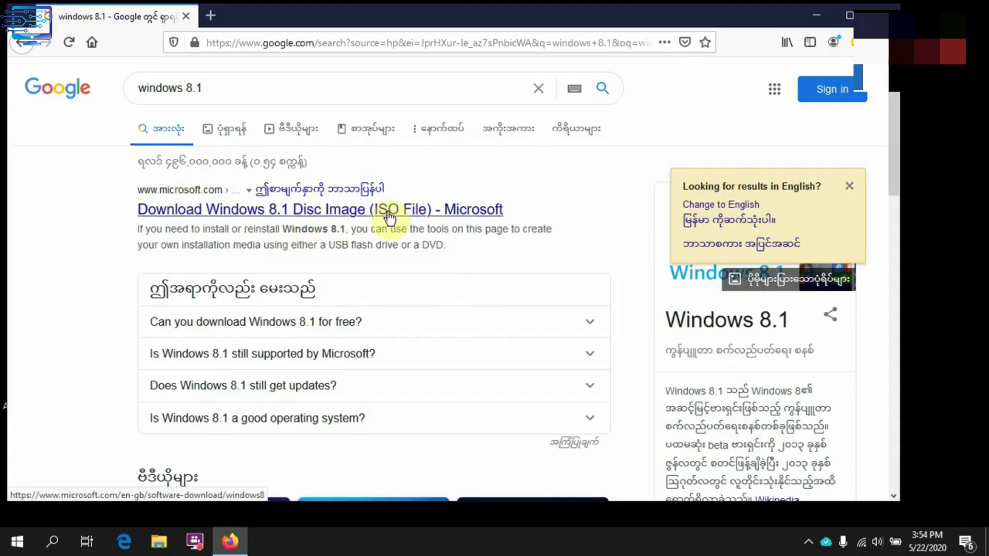
Open Microsoft's "Download Windows 8.1 Disc Image (ISO File)" search result in a new tab and switch to it.
{"action": "right_click", "coordinate": [334, 213]}
{"action": "left_click", "coordinate": [363, 225]}
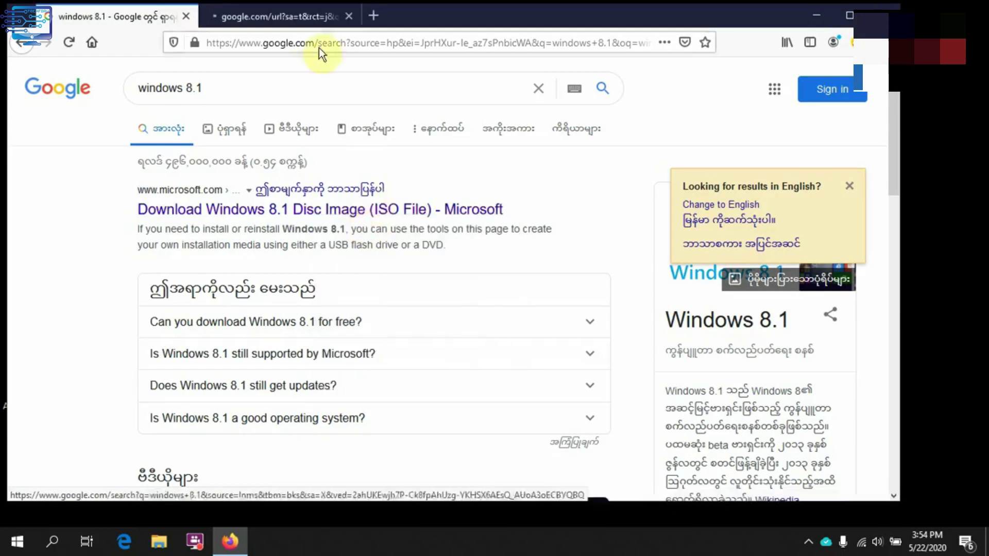
{"action": "left_click", "coordinate": [303, 16]}
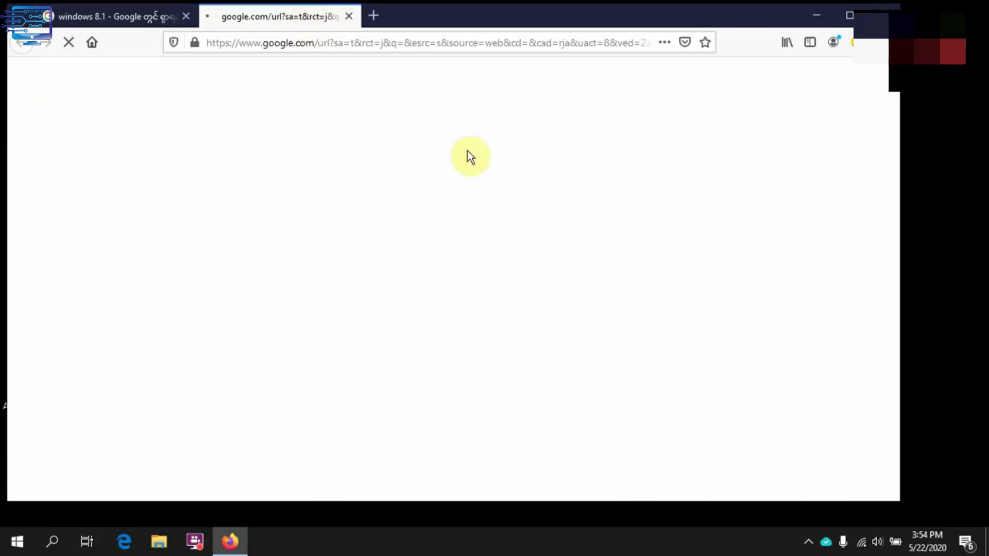
{"action": "left_click", "coordinate": [82, 14]}
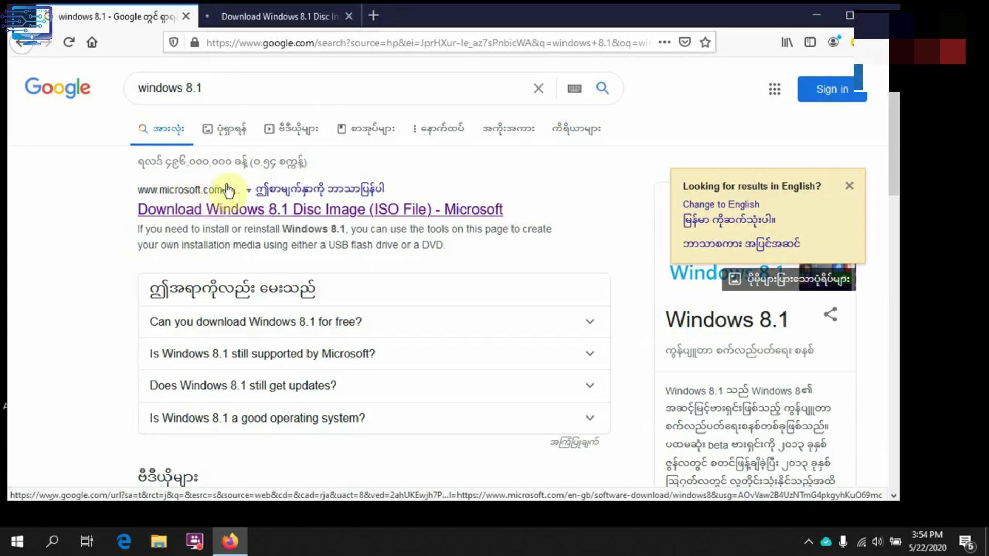
{"action": "left_click", "coordinate": [297, 14]}
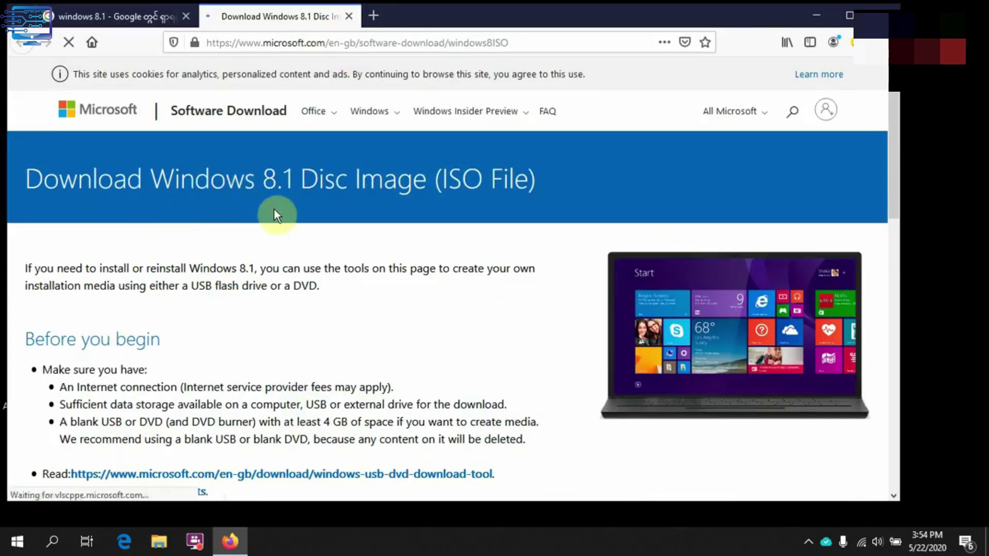
Choose Windows 8.1 as the edition on the Microsoft download page.
{"action": "scroll", "coordinate": [216, 253], "scroll_direction": "down", "scroll_amount": 5}
{"action": "scroll", "coordinate": [226, 239], "scroll_direction": "down", "scroll_amount": 5}
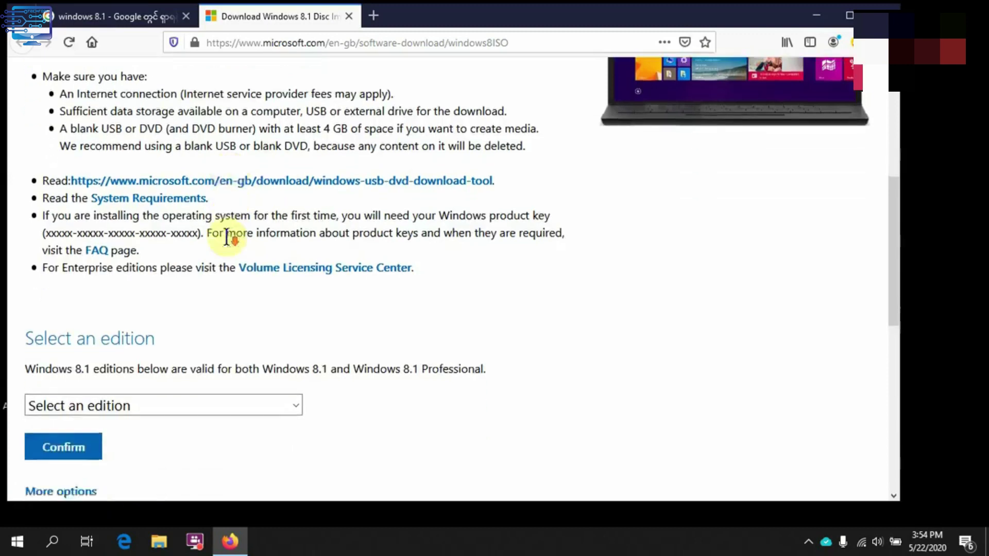
{"action": "left_click", "coordinate": [113, 259]}
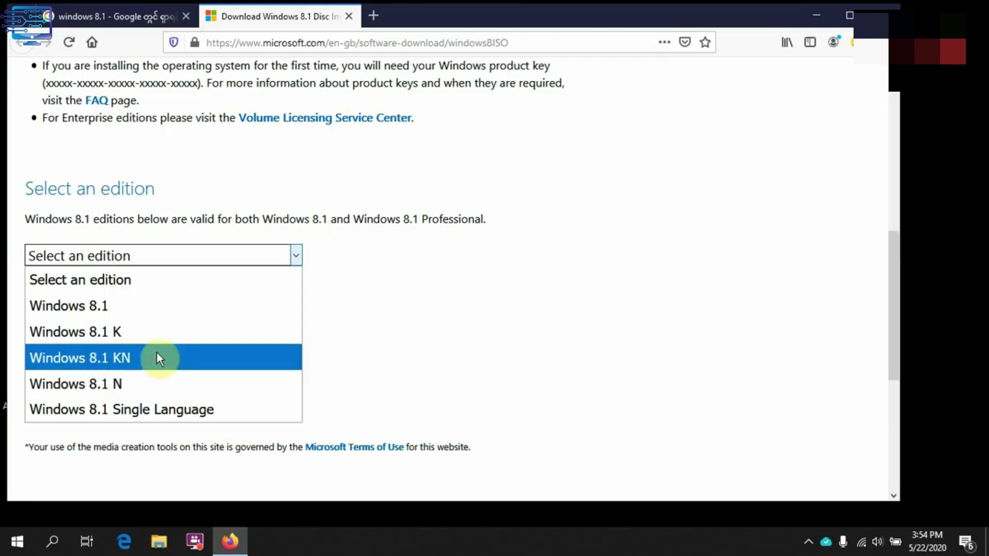
{"action": "left_click", "coordinate": [476, 271]}
{"action": "left_click", "coordinate": [177, 254]}
{"action": "left_click", "coordinate": [132, 305]}
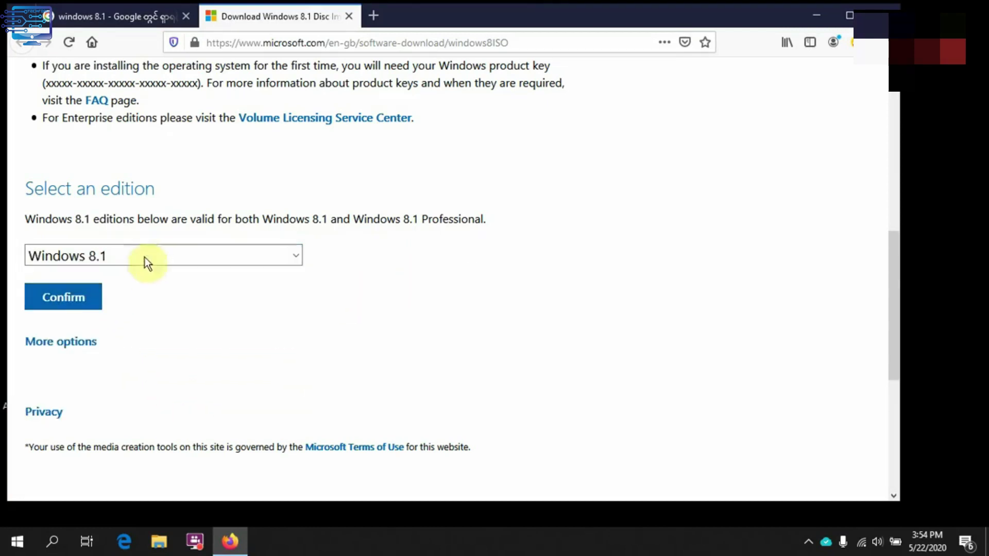
Switch the edition to Windows 8.1 K and back to Windows 8.1.
{"action": "left_click", "coordinate": [86, 303]}
{"action": "left_click", "coordinate": [274, 261]}
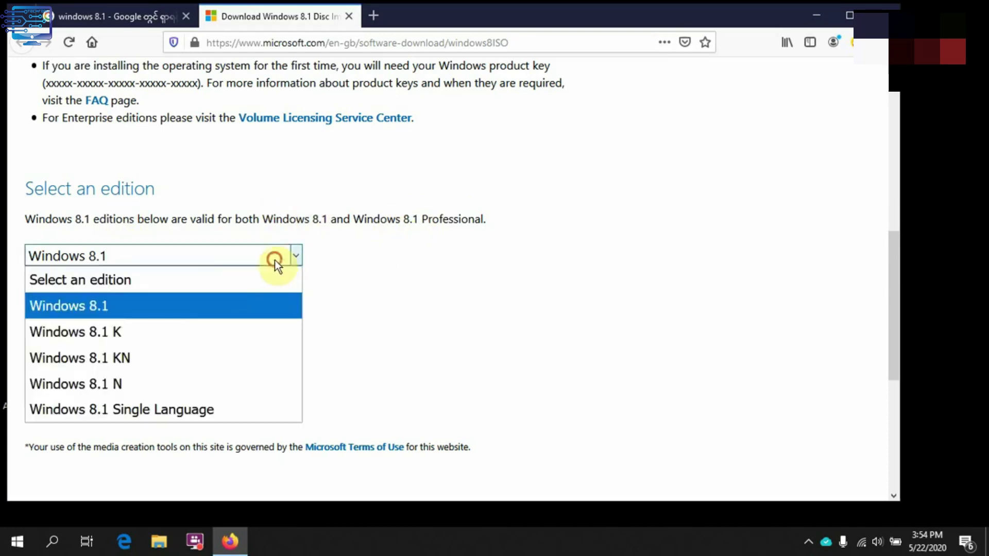
{"action": "left_click", "coordinate": [154, 333]}
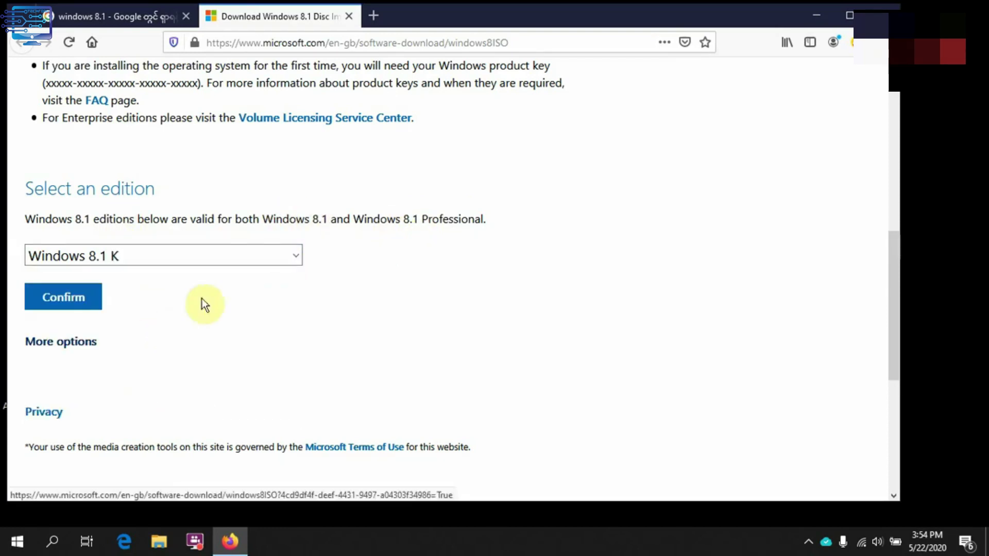
{"action": "left_click", "coordinate": [249, 255]}
{"action": "left_click", "coordinate": [122, 305]}
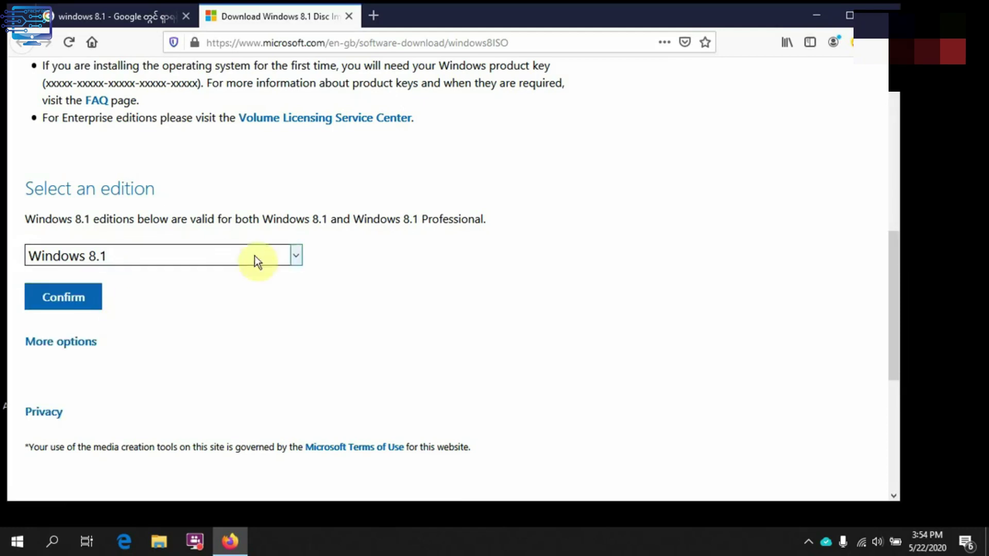
Expand the additional download options, keep Windows 8.1 as the edition and confirm it.
{"action": "left_click", "coordinate": [54, 342]}
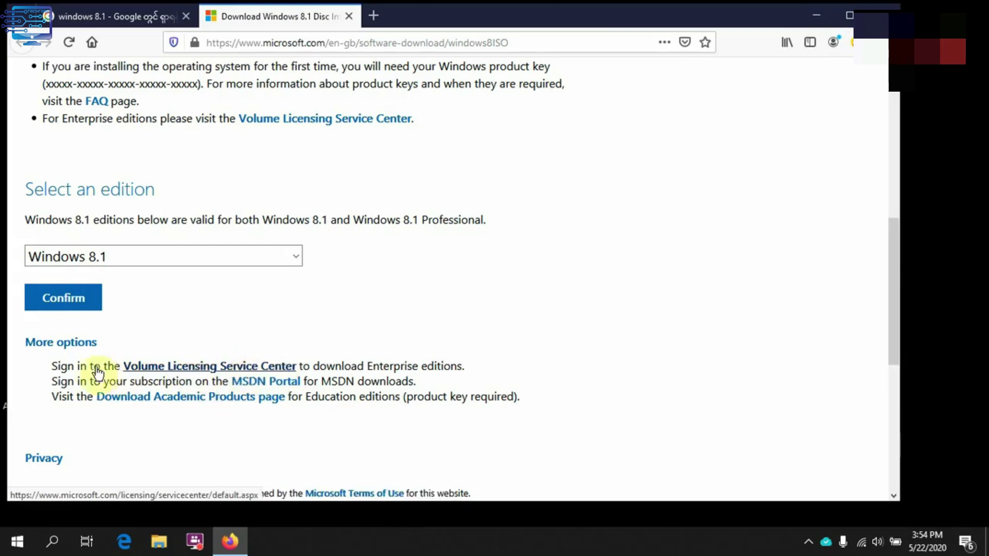
{"action": "left_click", "coordinate": [117, 260]}
{"action": "left_click", "coordinate": [122, 306]}
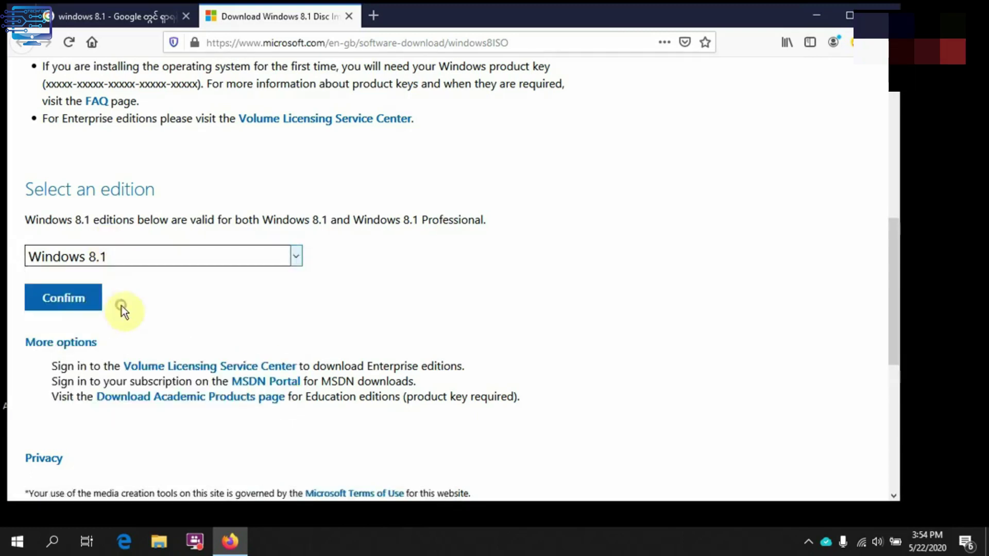
{"action": "left_click", "coordinate": [79, 299]}
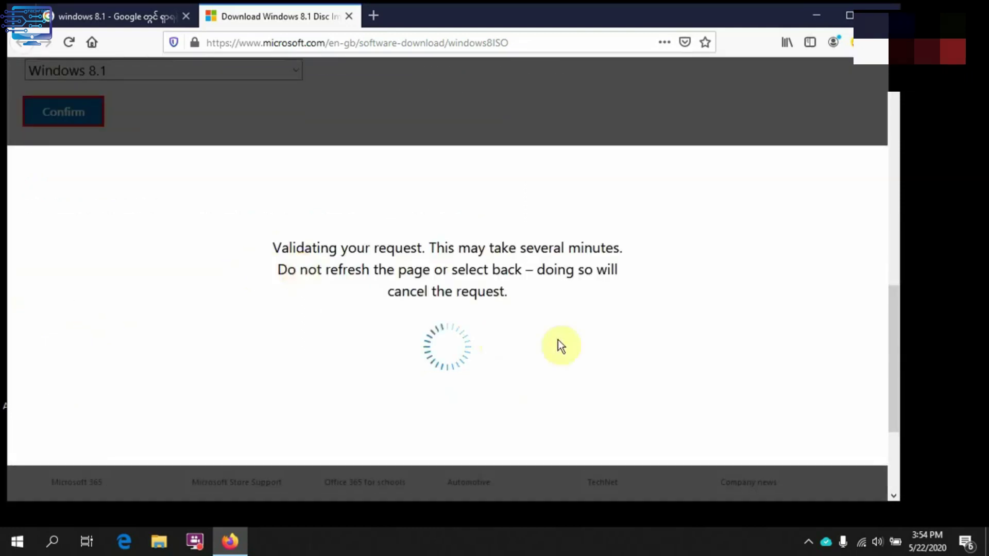
Look through the available product languages and close the list without choosing one.
{"action": "scroll", "coordinate": [199, 296], "scroll_direction": "down", "scroll_amount": 2}
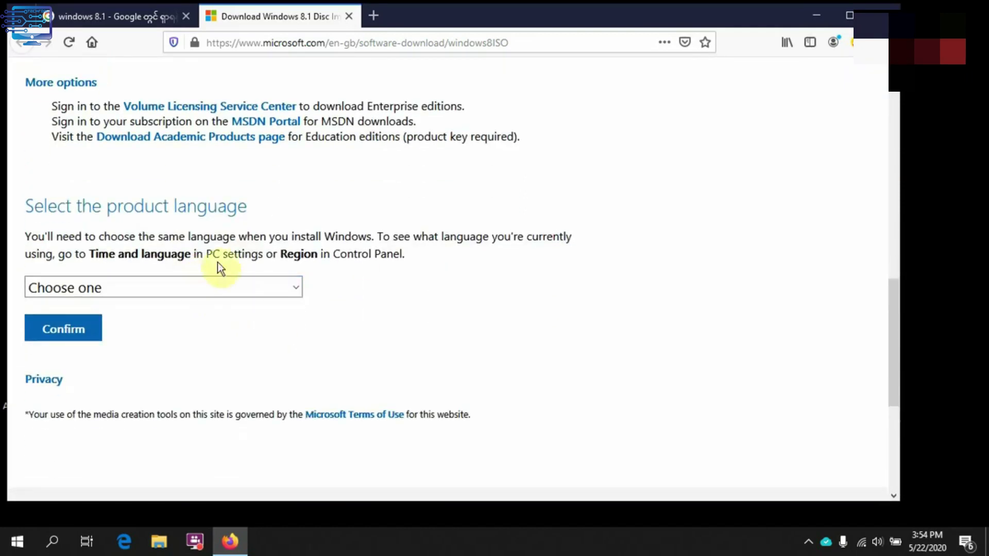
{"action": "left_click", "coordinate": [291, 286]}
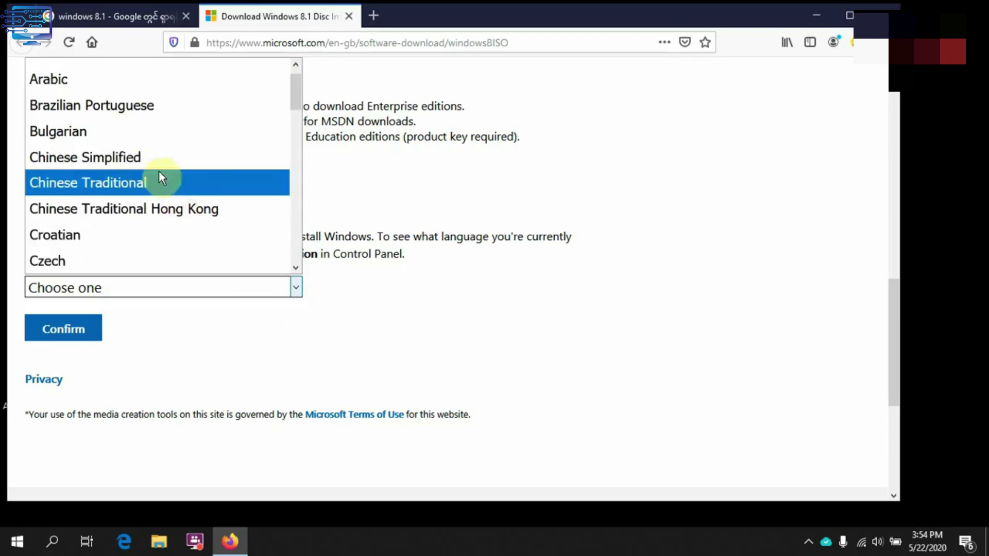
{"action": "scroll", "coordinate": [157, 180], "scroll_direction": "down", "scroll_amount": 10}
{"action": "scroll", "coordinate": [167, 192], "scroll_direction": "up", "scroll_amount": 6}
{"action": "scroll", "coordinate": [167, 206], "scroll_direction": "down", "scroll_amount": 1}
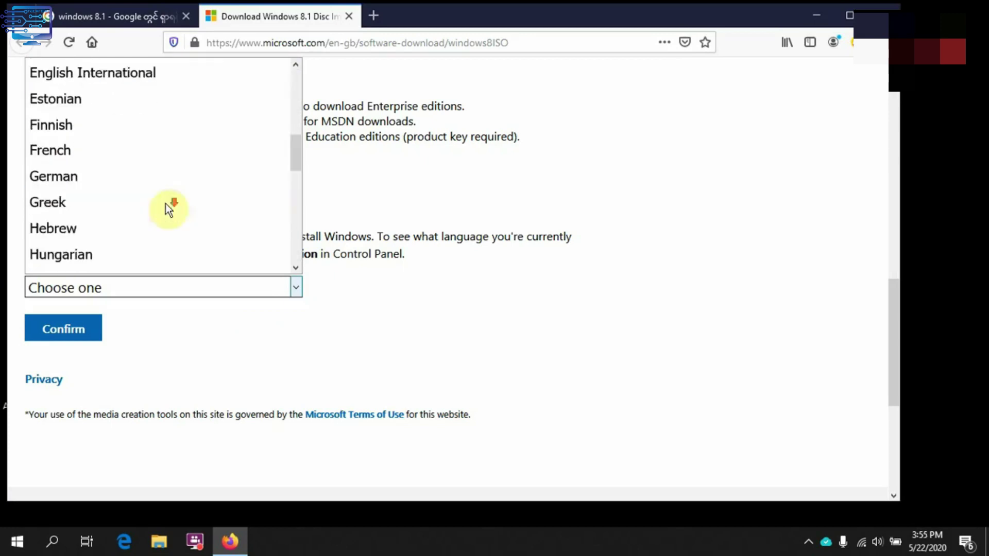
{"action": "scroll", "coordinate": [165, 198], "scroll_direction": "down", "scroll_amount": 6}
{"action": "scroll", "coordinate": [177, 189], "scroll_direction": "up", "scroll_amount": 4}
{"action": "scroll", "coordinate": [184, 189], "scroll_direction": "down", "scroll_amount": 3}
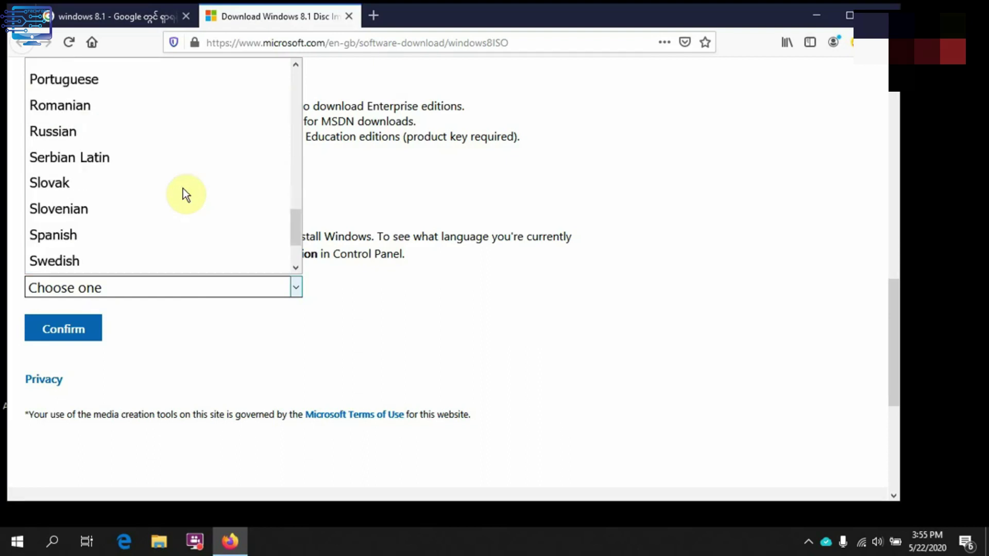
{"action": "scroll", "coordinate": [184, 188], "scroll_direction": "down", "scroll_amount": 1}
{"action": "scroll", "coordinate": [185, 189], "scroll_direction": "up", "scroll_amount": 3}
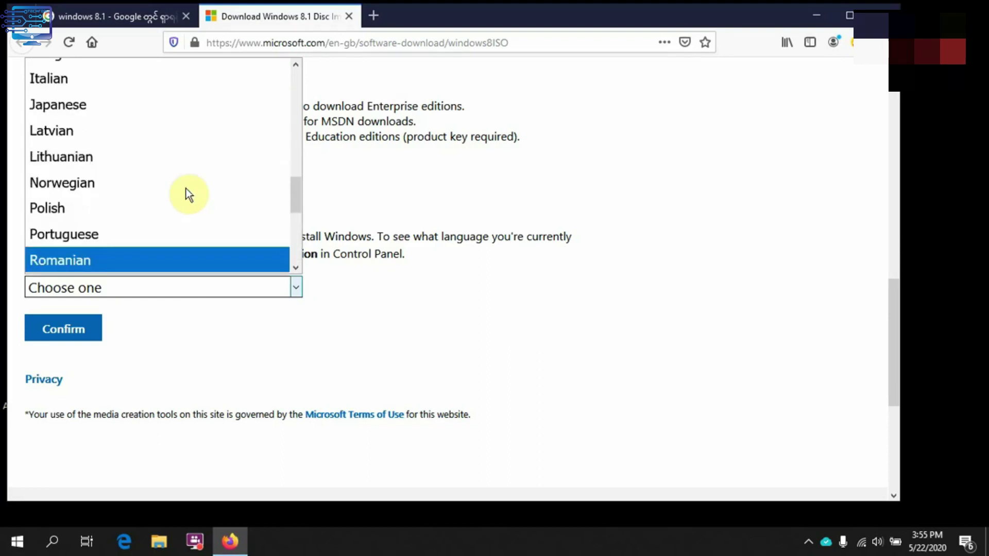
{"action": "scroll", "coordinate": [187, 189], "scroll_direction": "up", "scroll_amount": 3}
{"action": "left_click", "coordinate": [615, 259]}
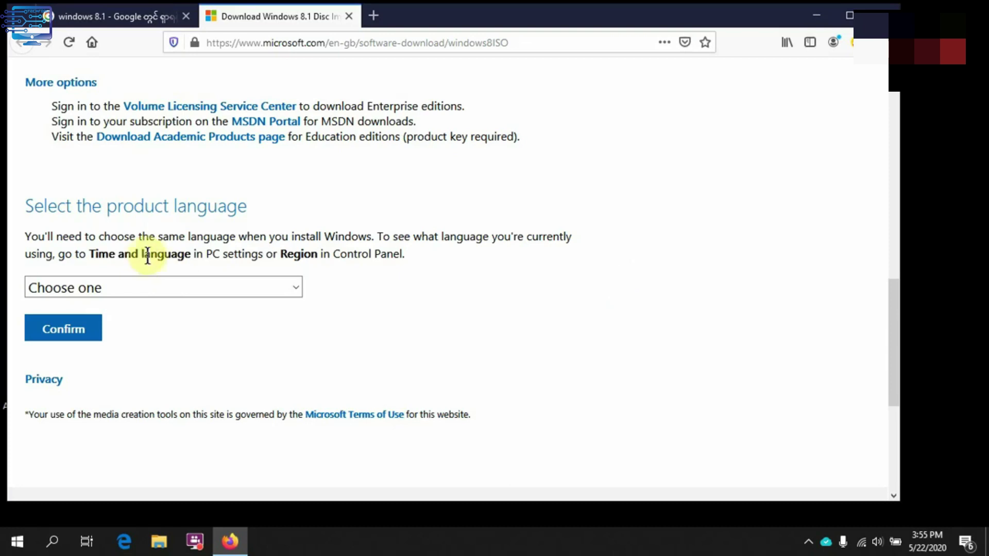
Choose English International as the product language and confirm it.
{"action": "left_click", "coordinate": [276, 285]}
{"action": "scroll", "coordinate": [186, 237], "scroll_direction": "down", "scroll_amount": 2}
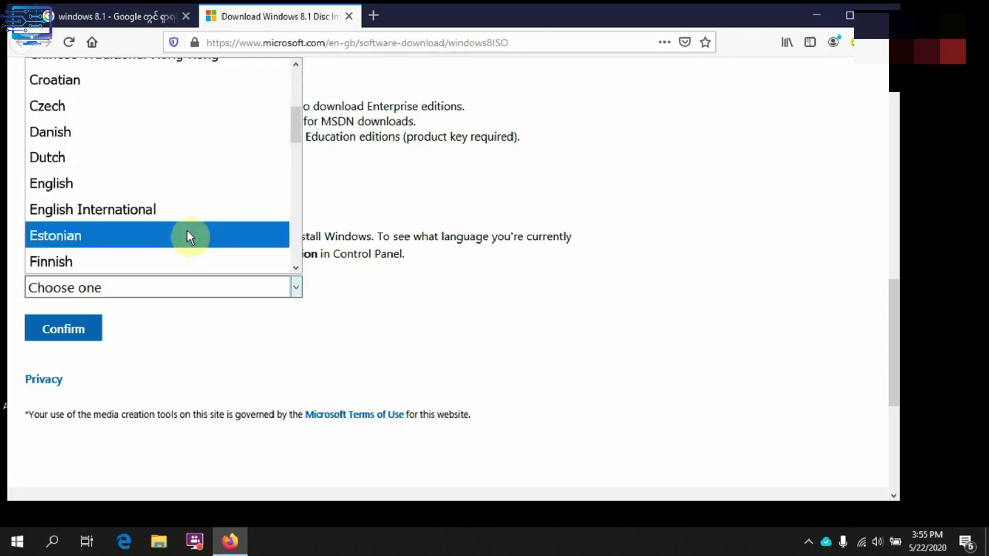
{"action": "scroll", "coordinate": [187, 230], "scroll_direction": "down", "scroll_amount": 1}
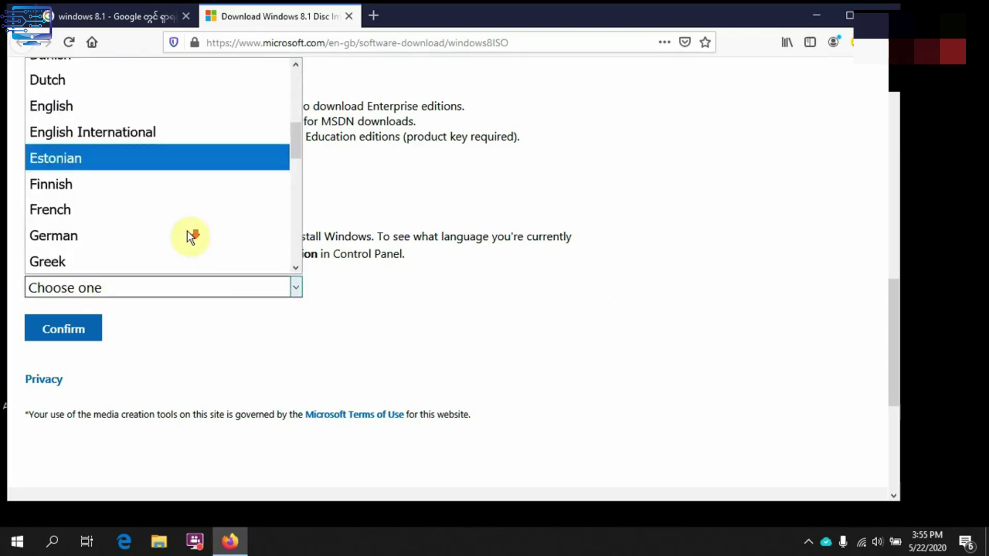
{"action": "left_click", "coordinate": [178, 143]}
{"action": "left_click", "coordinate": [96, 333]}
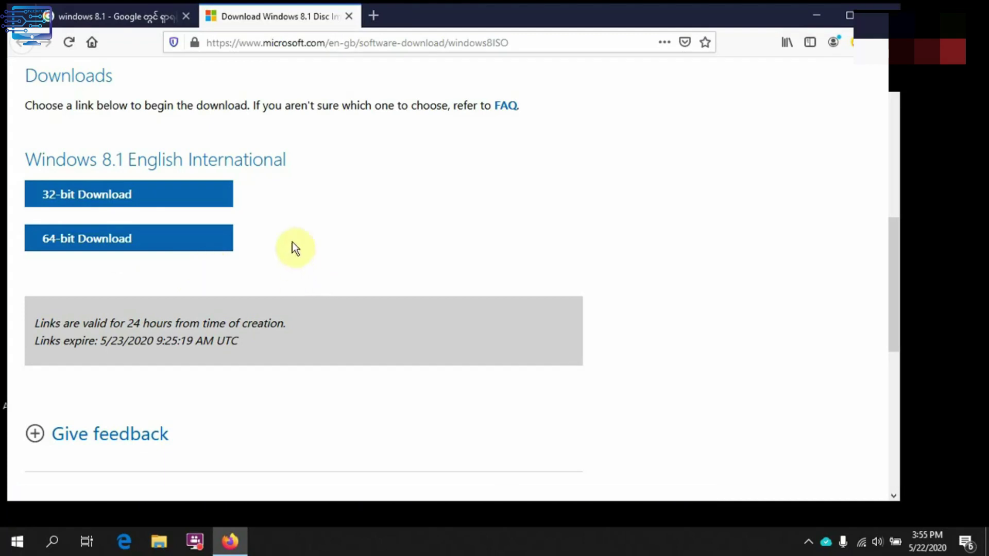
Start saving the 64-bit and 32-bit Windows 8.1 English International ISO files.
{"action": "left_click", "coordinate": [108, 246]}
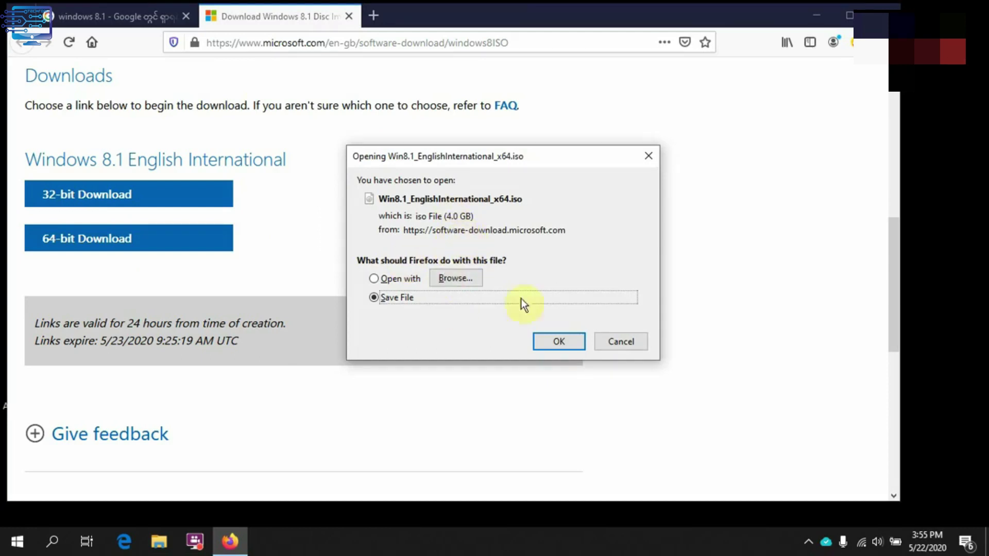
{"action": "left_click", "coordinate": [565, 330]}
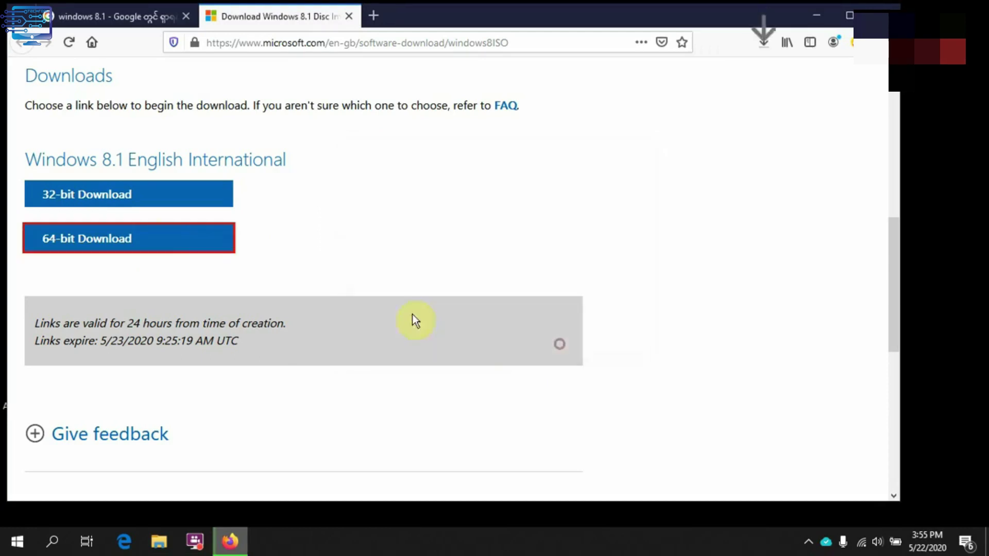
{"action": "left_click", "coordinate": [75, 205]}
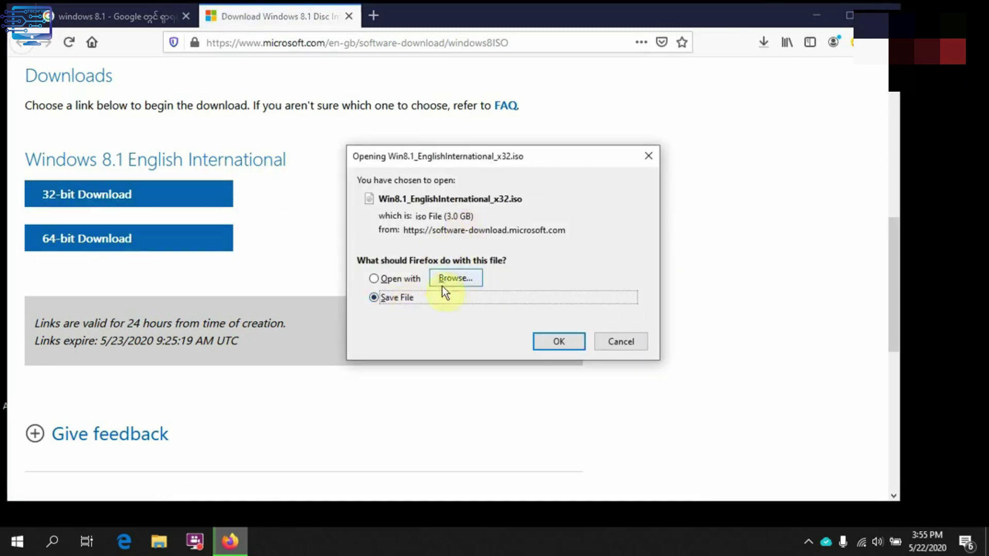
{"action": "left_click", "coordinate": [572, 340]}
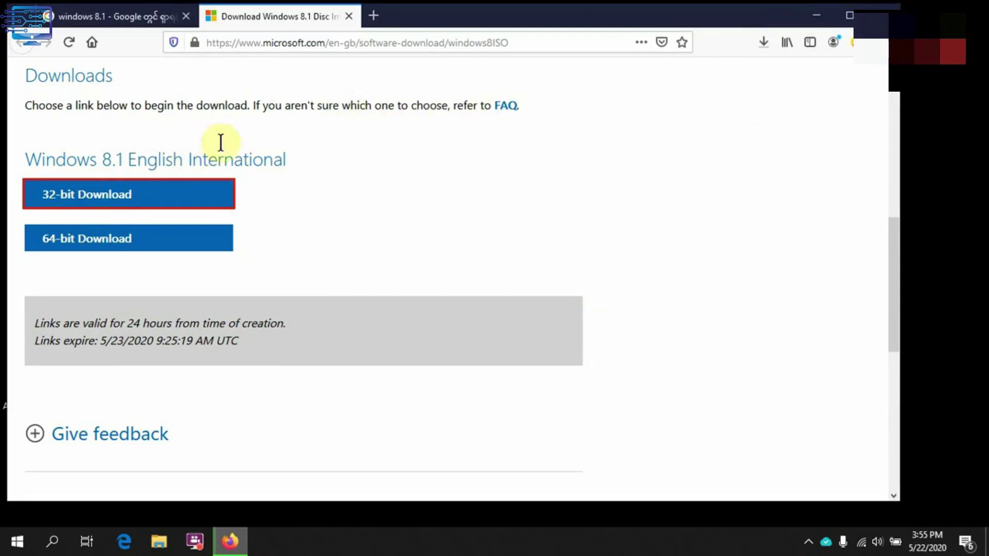
Cancel the running downloads of both Windows 8.1 ISO files.
{"action": "left_click", "coordinate": [766, 46]}
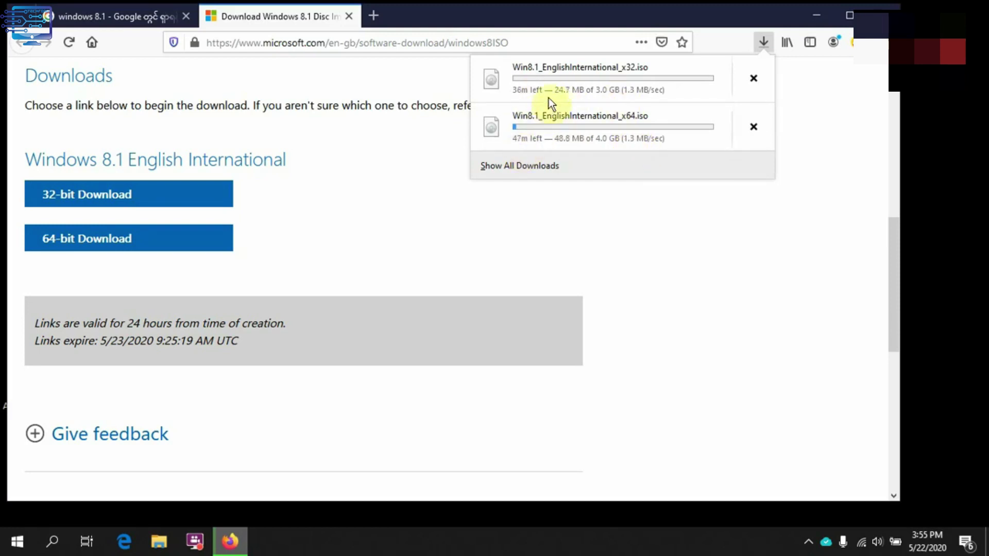
{"action": "left_click", "coordinate": [752, 128]}
{"action": "left_click", "coordinate": [753, 78]}
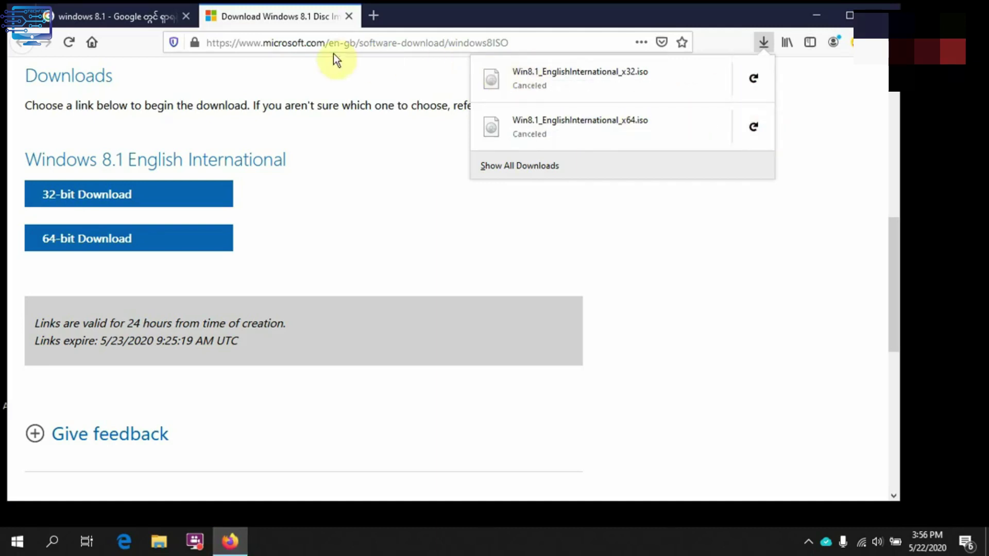
Return to the Google results page and search for "windows 10" instead.
{"action": "left_click", "coordinate": [190, 75]}
{"action": "left_click", "coordinate": [131, 19]}
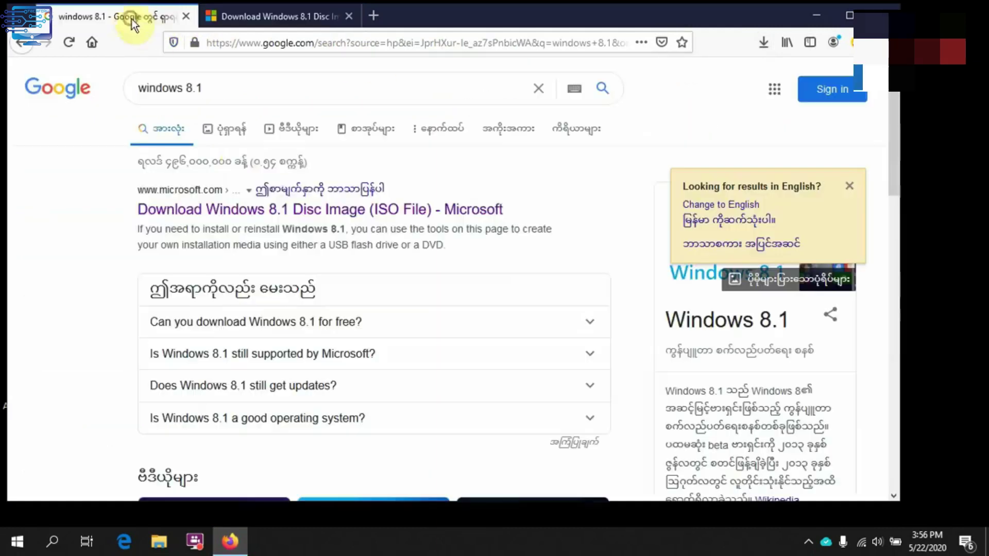
{"action": "left_click_drag", "start_coordinate": [195, 94], "coordinate": [7, 103]}
{"action": "type", "text": "w"}
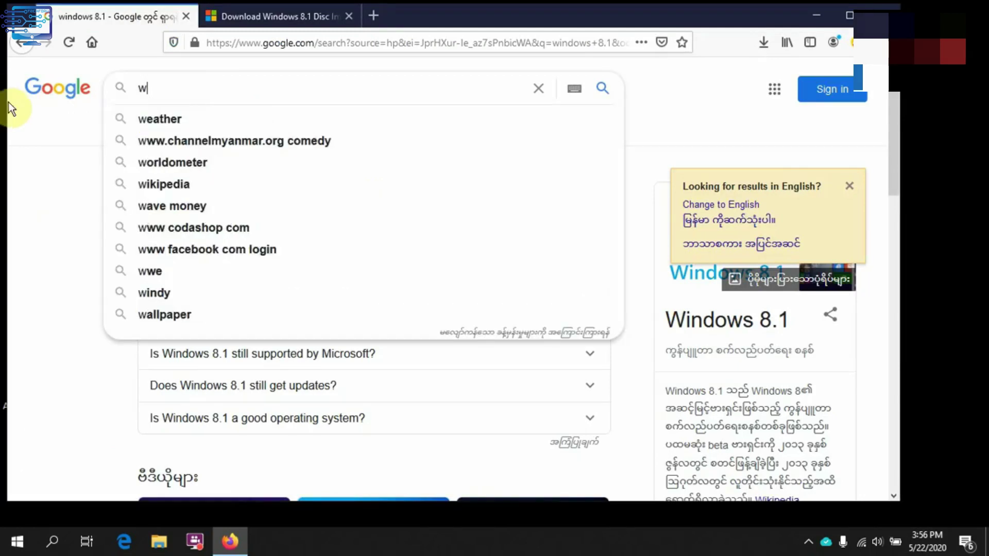
{"action": "type", "text": "indw"}
{"action": "key", "text": "BackSpace"}
{"action": "type", "text": "ows "}
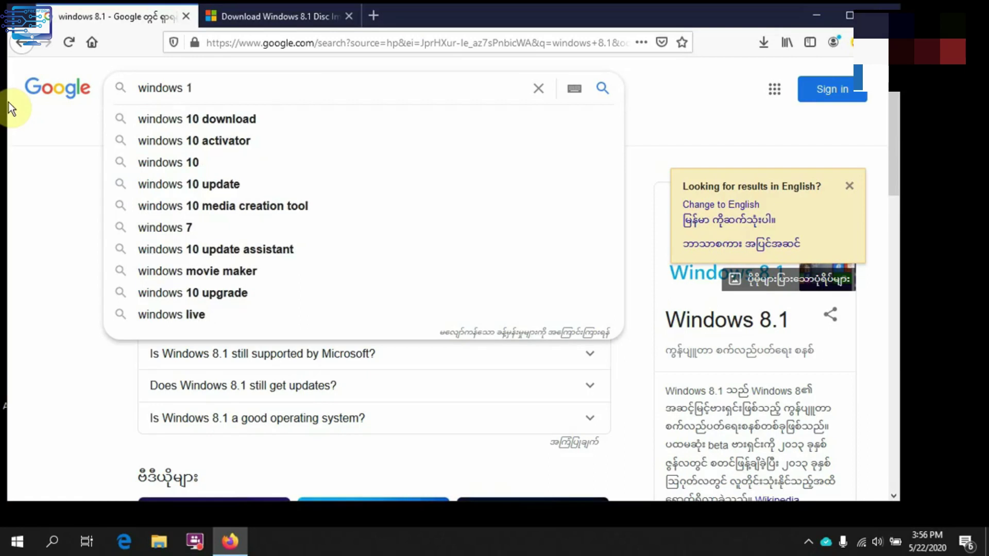
{"action": "type", "text": "10"}
{"action": "key", "text": "Return"}
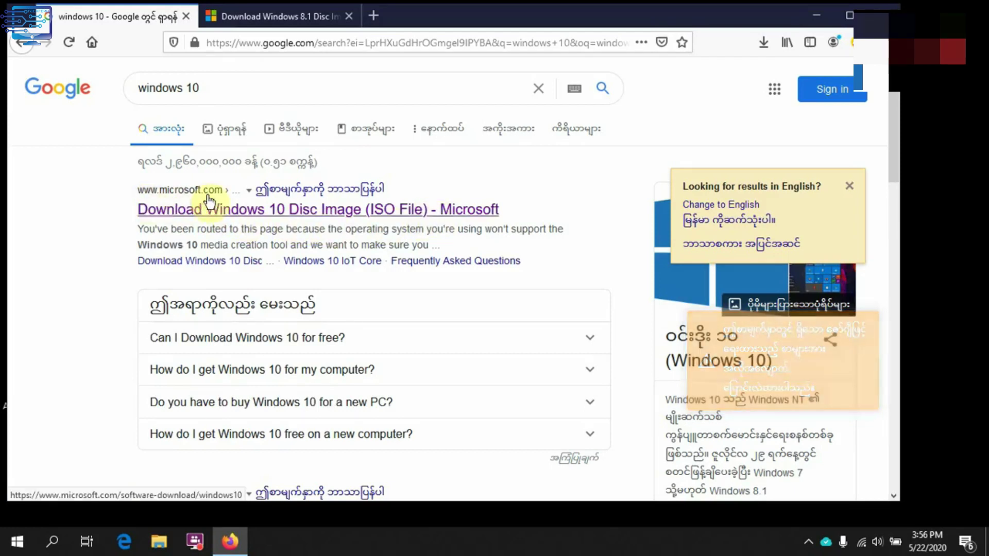
Open Microsoft's "Download Windows 10 Disc Image (ISO File)" result in a new tab and switch to it.
{"action": "right_click", "coordinate": [251, 216]}
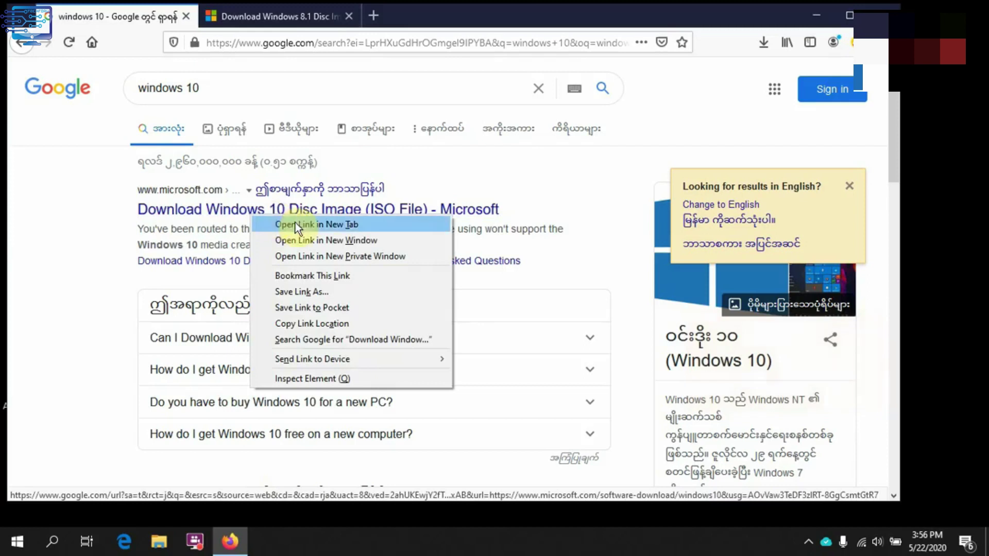
{"action": "left_click", "coordinate": [367, 223]}
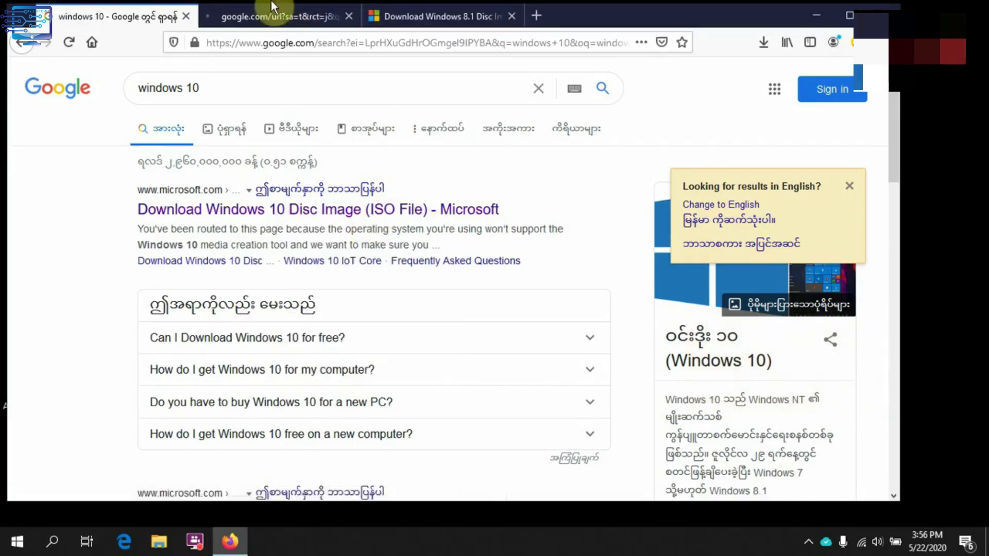
{"action": "left_click", "coordinate": [319, 13]}
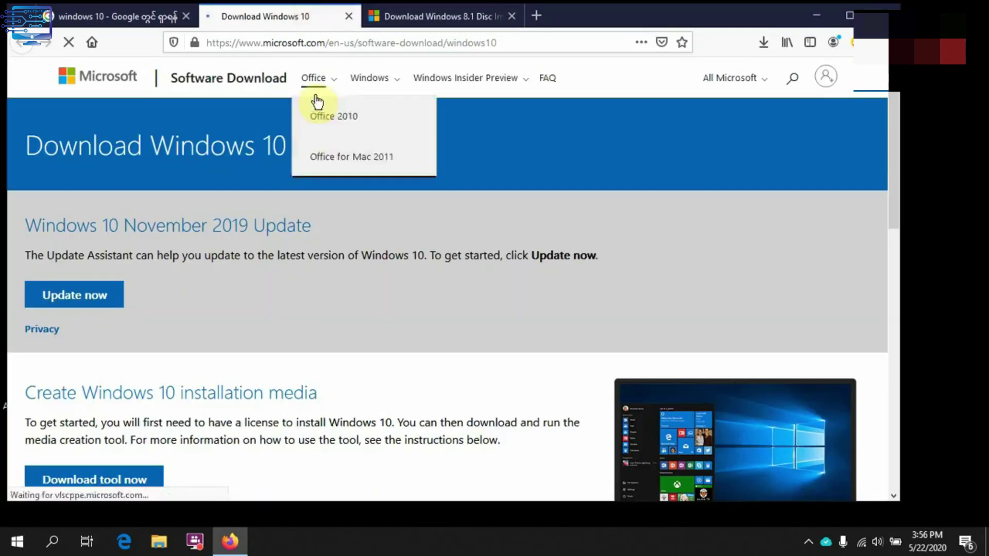
Download the Windows 10 media creation tool, save MediaCreationTool1909.exe and check it in the download list.
{"action": "scroll", "coordinate": [274, 234], "scroll_direction": "down", "scroll_amount": 2}
{"action": "scroll", "coordinate": [176, 237], "scroll_direction": "up", "scroll_amount": 2}
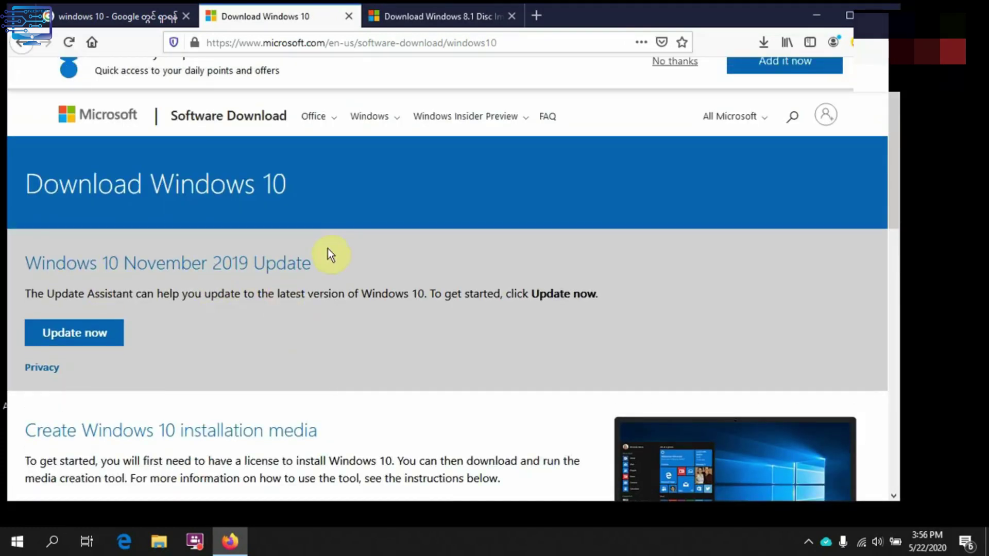
{"action": "scroll", "coordinate": [311, 296], "scroll_direction": "down", "scroll_amount": 3}
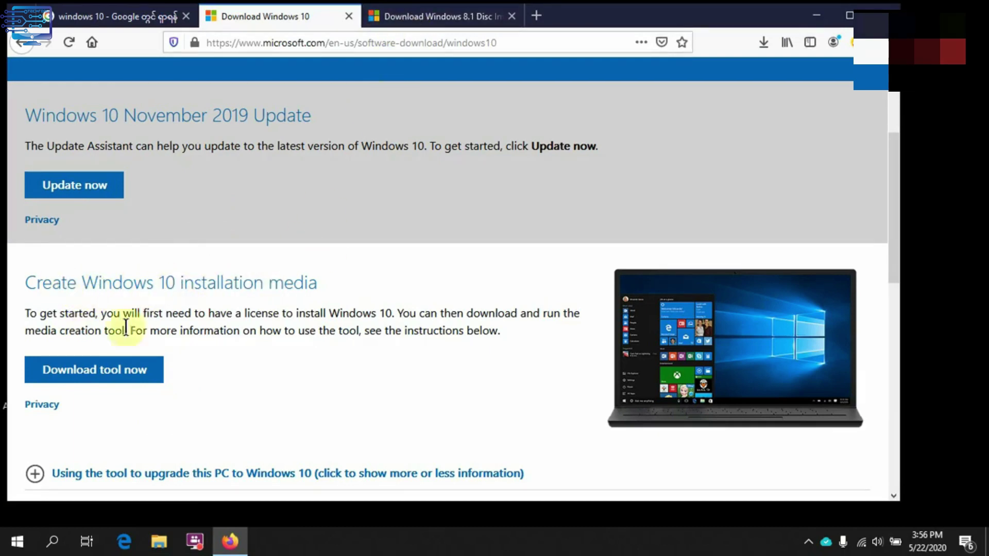
{"action": "left_click", "coordinate": [118, 376]}
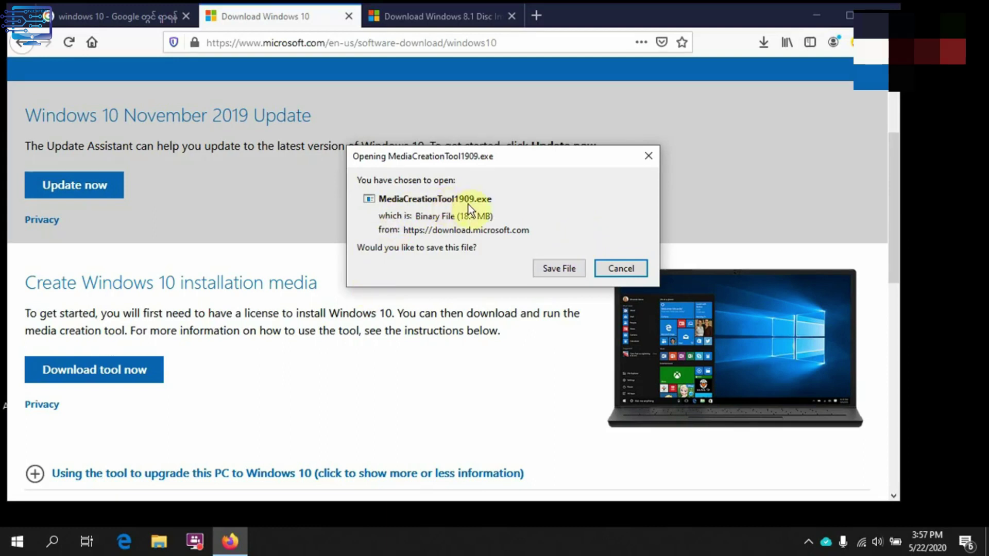
{"action": "left_click", "coordinate": [549, 267]}
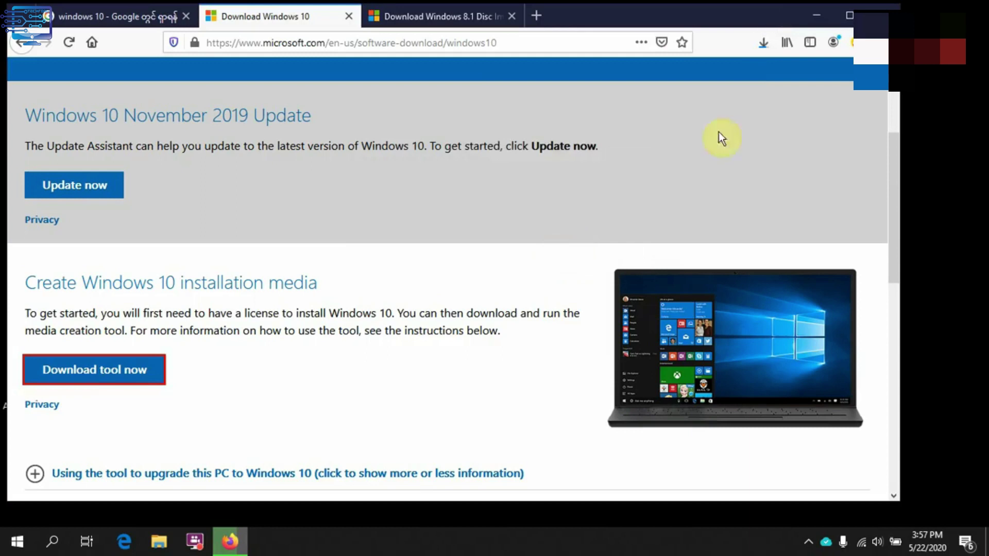
{"action": "left_click", "coordinate": [772, 40]}
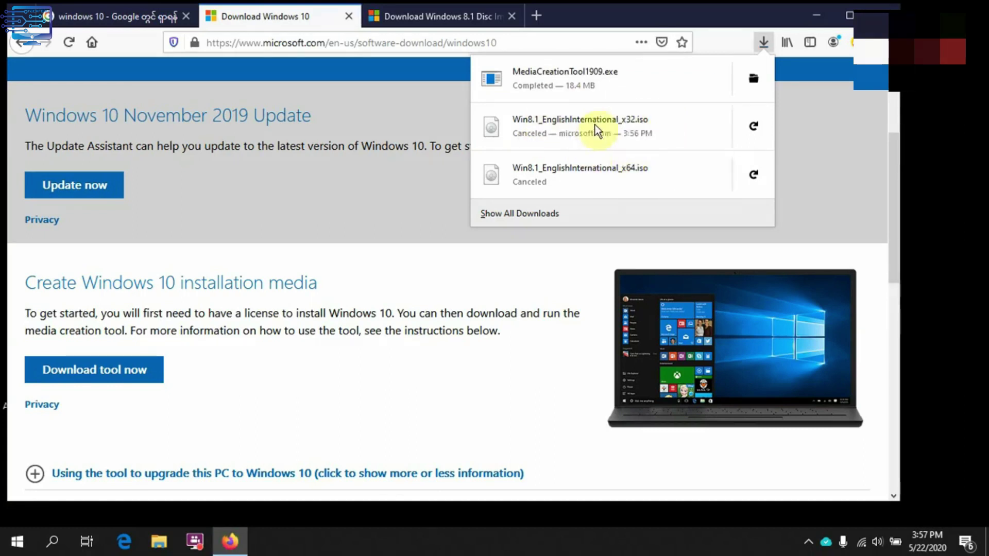
Minimise the browser and inspect the file type in the properties of the Windows 7 file on the desktop.
{"action": "left_click", "coordinate": [817, 15]}
{"action": "left_click", "coordinate": [124, 180]}
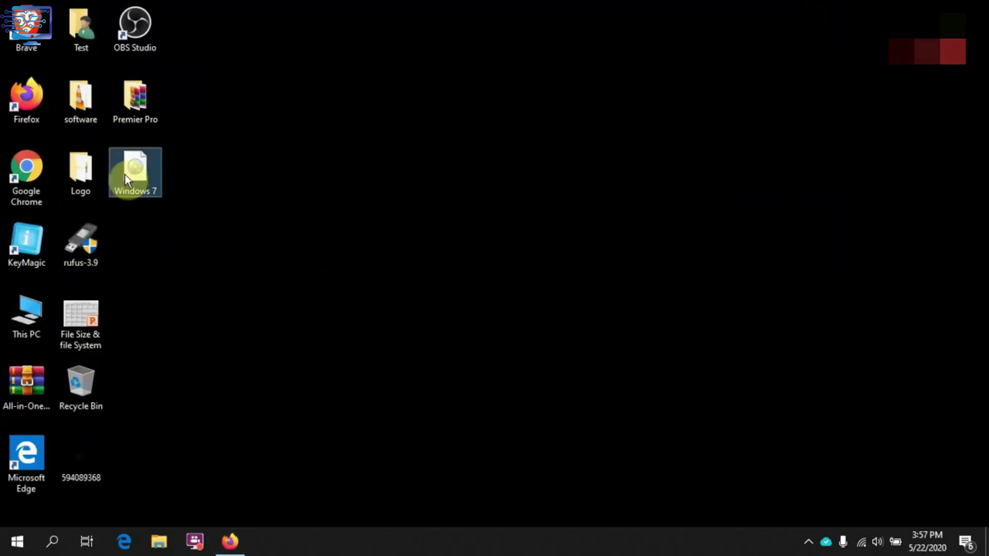
{"action": "double_click", "coordinate": [137, 191]}
{"action": "right_click", "coordinate": [135, 192]}
{"action": "left_click", "coordinate": [163, 513]}
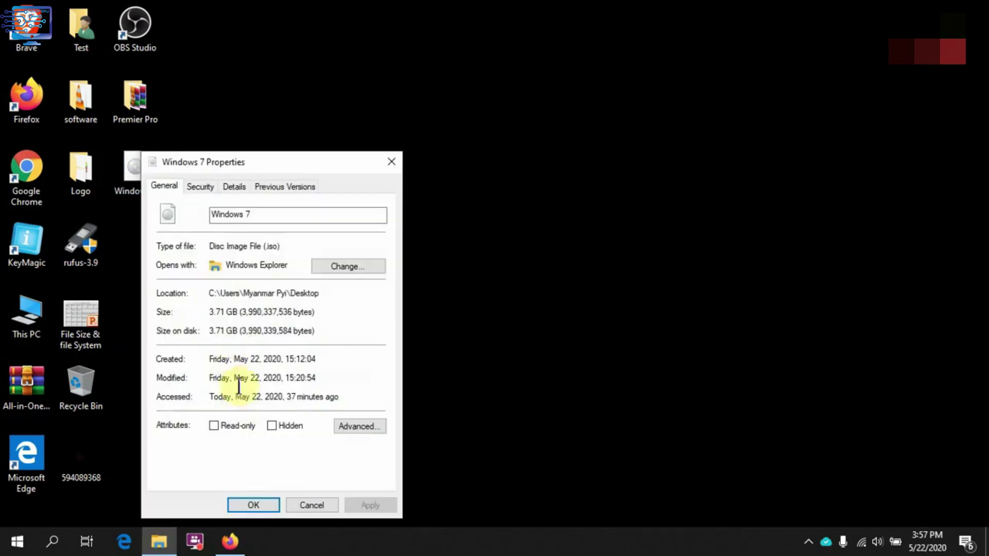
{"action": "mouse_move", "coordinate": [280, 248]}
{"action": "left_mouse_down"}
{"action": "mouse_move", "coordinate": [256, 247]}
{"action": "mouse_move", "coordinate": [267, 246]}
{"action": "left_mouse_up"}
{"action": "left_click", "coordinate": [269, 245]}
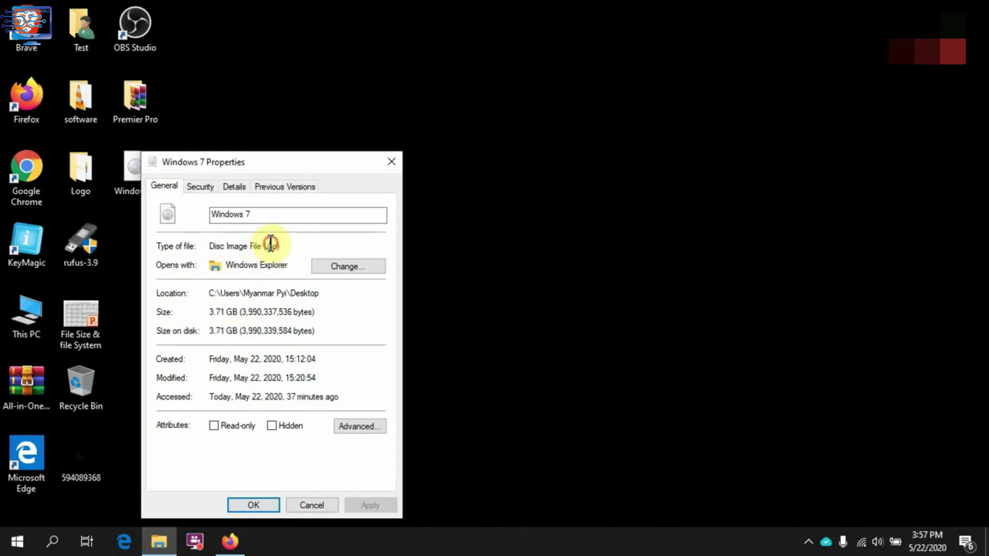
View the Downloads folder in File Explorer, then close it and the Windows 7 file's properties.
{"action": "double_click", "coordinate": [35, 315]}
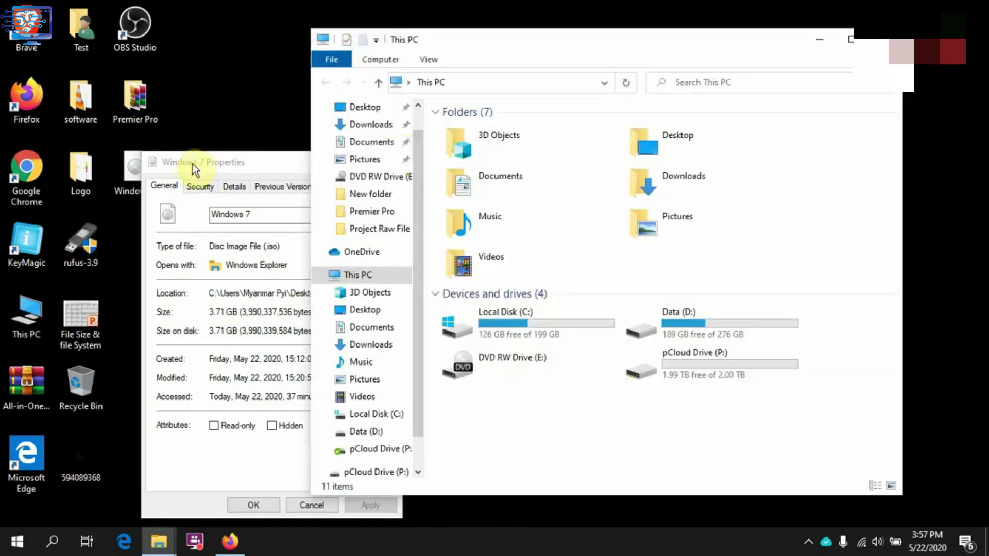
{"action": "left_click", "coordinate": [371, 124]}
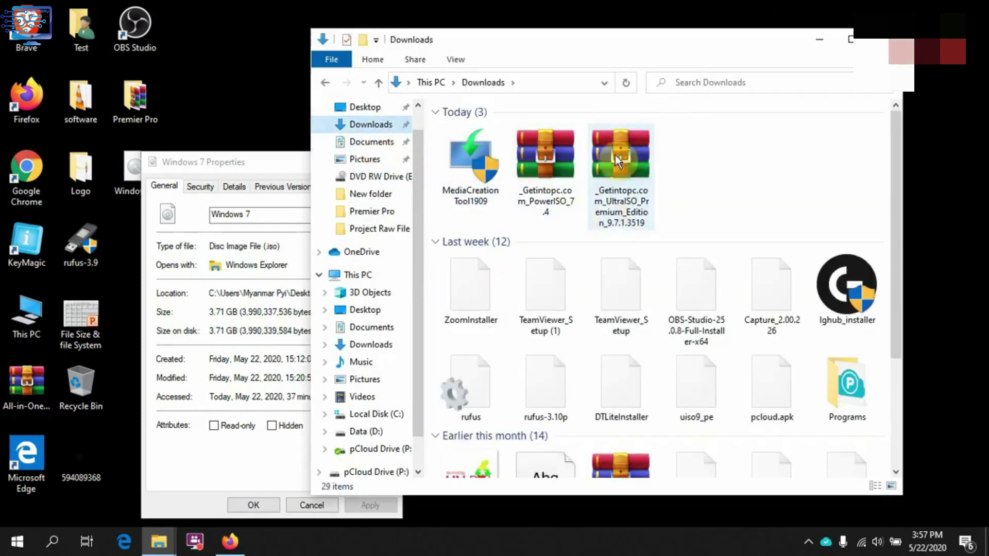
{"action": "key", "text": "alt+F4"}
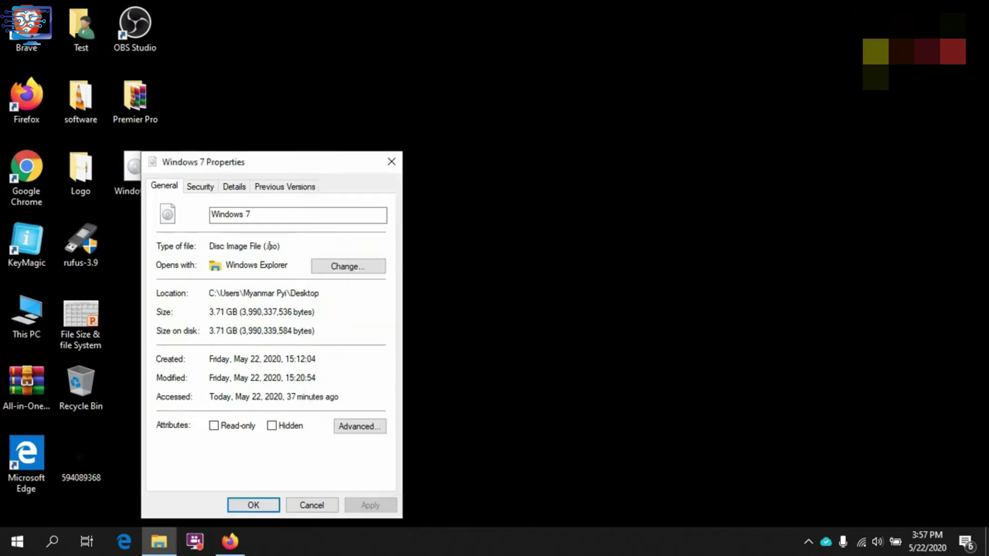
{"action": "left_click", "coordinate": [381, 161]}
Switch back to Firefox and open the downloaded MediaCreationTool1909.exe.
{"action": "left_click", "coordinate": [230, 541]}
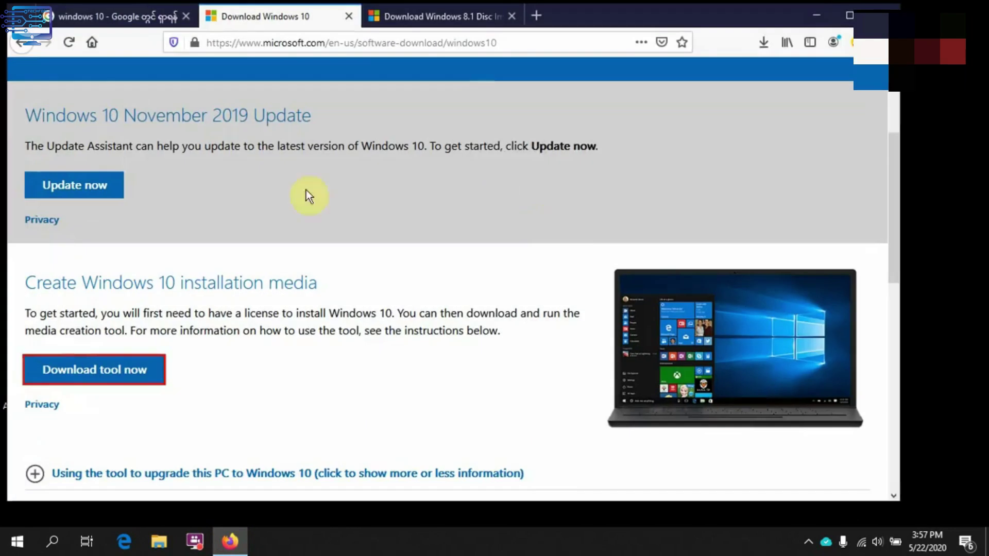
{"action": "left_click", "coordinate": [761, 41]}
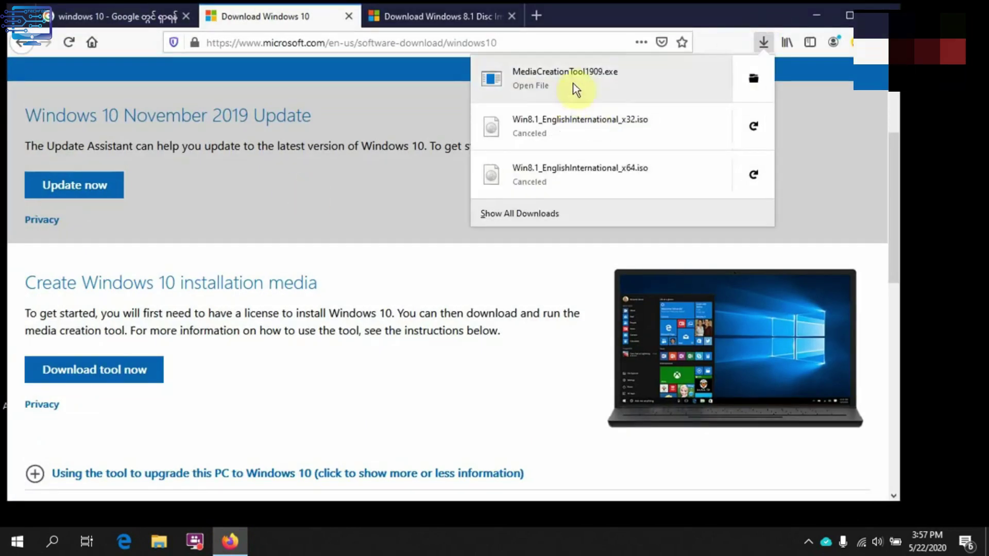
{"action": "left_click", "coordinate": [593, 88]}
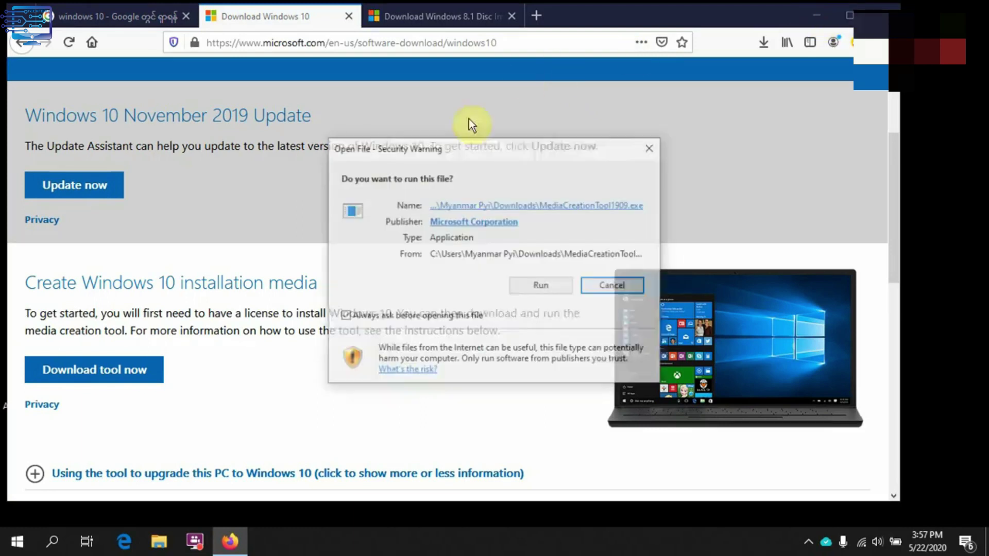
Look up the media creation tool in File Explorer's Downloads folder and minimise that window.
{"action": "left_click", "coordinate": [158, 541]}
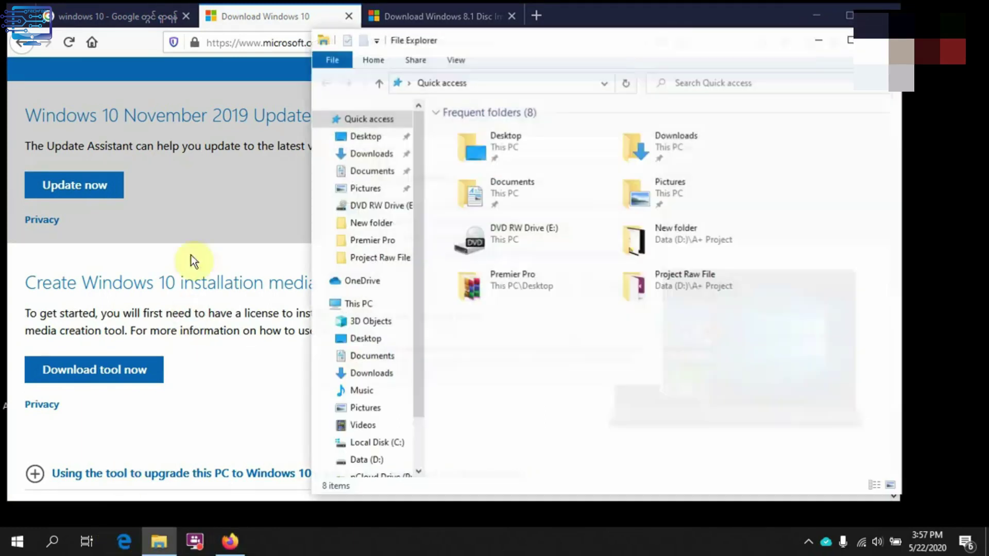
{"action": "left_click", "coordinate": [367, 154]}
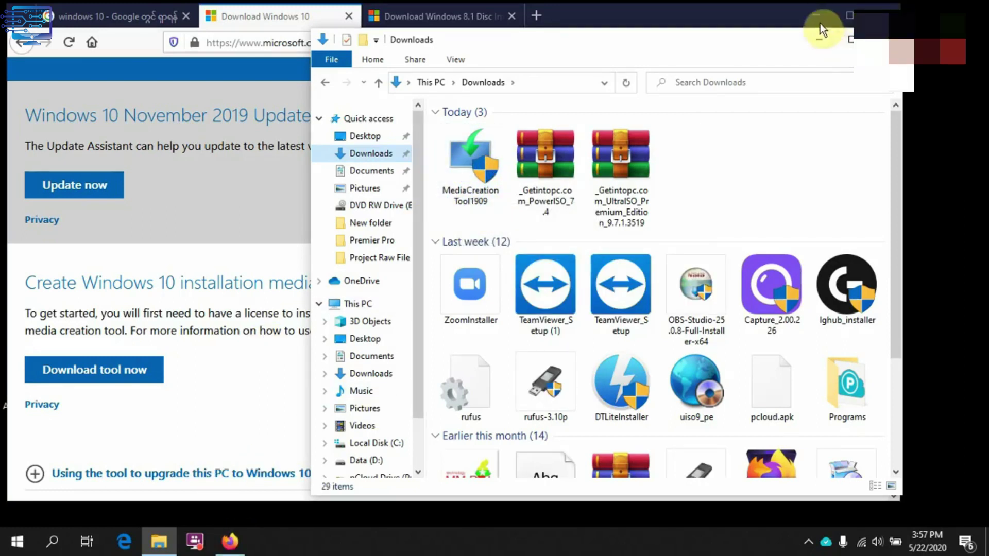
{"action": "left_click", "coordinate": [819, 40]}
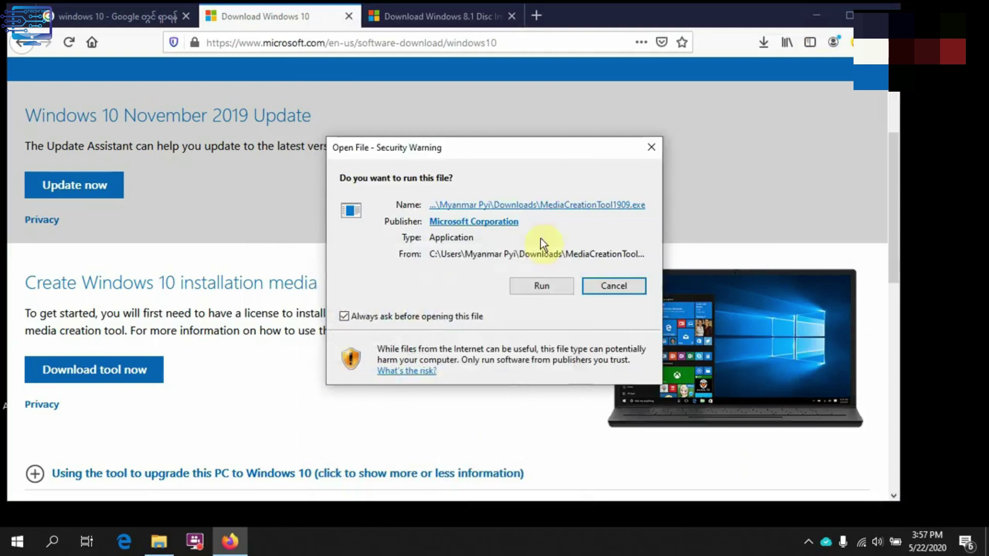
Allow the media creation tool to run, minimise the browser, and accept the license terms in Windows 10 Setup.
{"action": "left_click", "coordinate": [538, 287]}
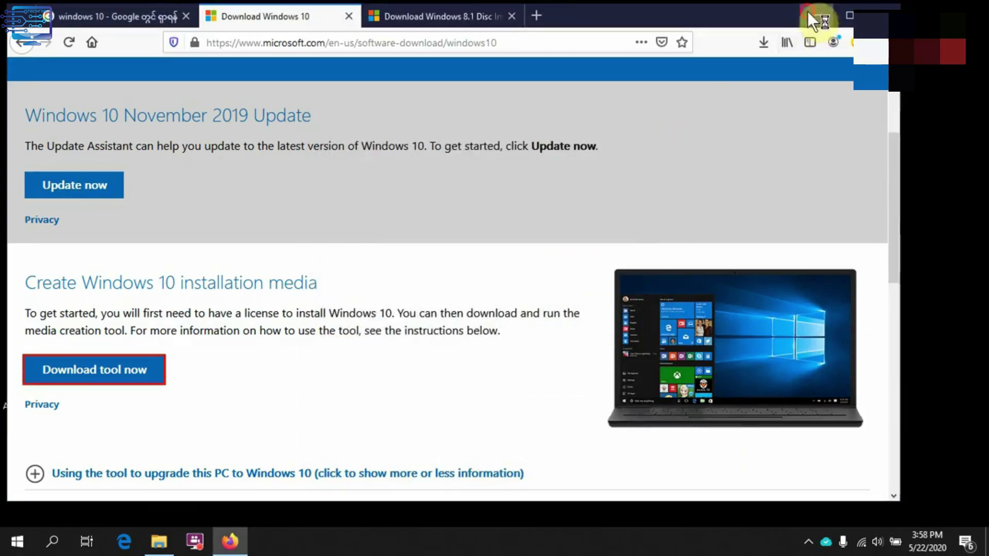
{"action": "left_click", "coordinate": [815, 15]}
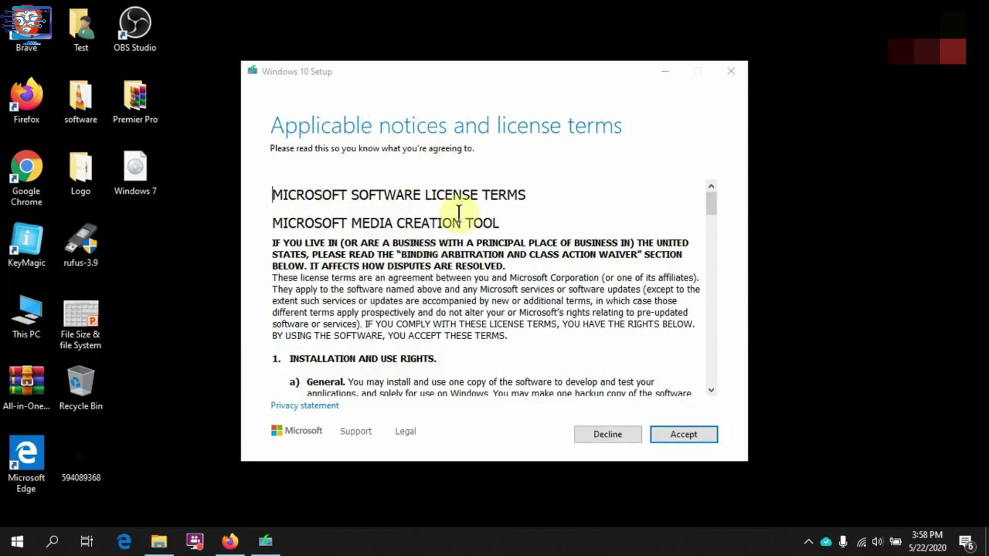
{"action": "scroll", "coordinate": [466, 209], "scroll_direction": "down", "scroll_amount": 15}
{"action": "scroll", "coordinate": [474, 273], "scroll_direction": "up", "scroll_amount": 15}
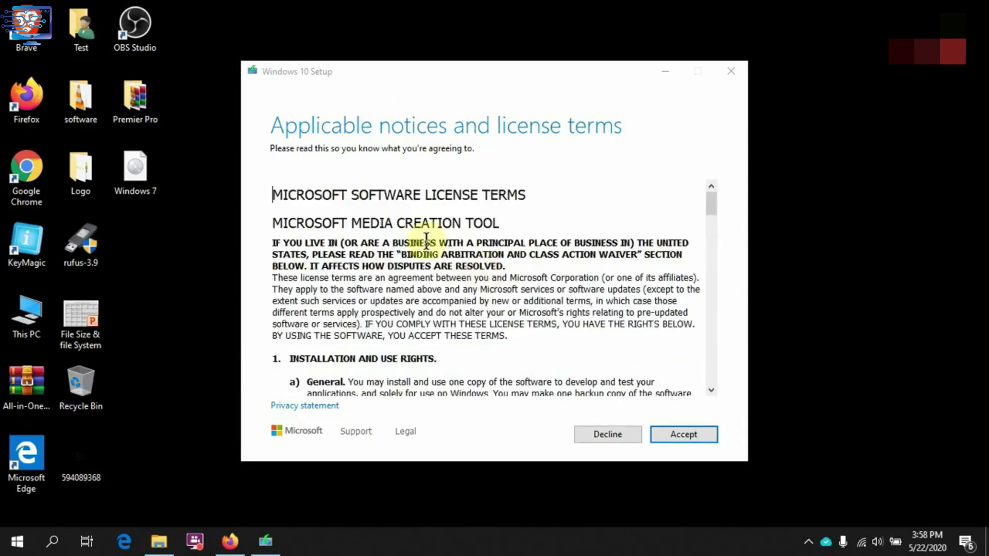
{"action": "scroll", "coordinate": [526, 303], "scroll_direction": "down", "scroll_amount": 8}
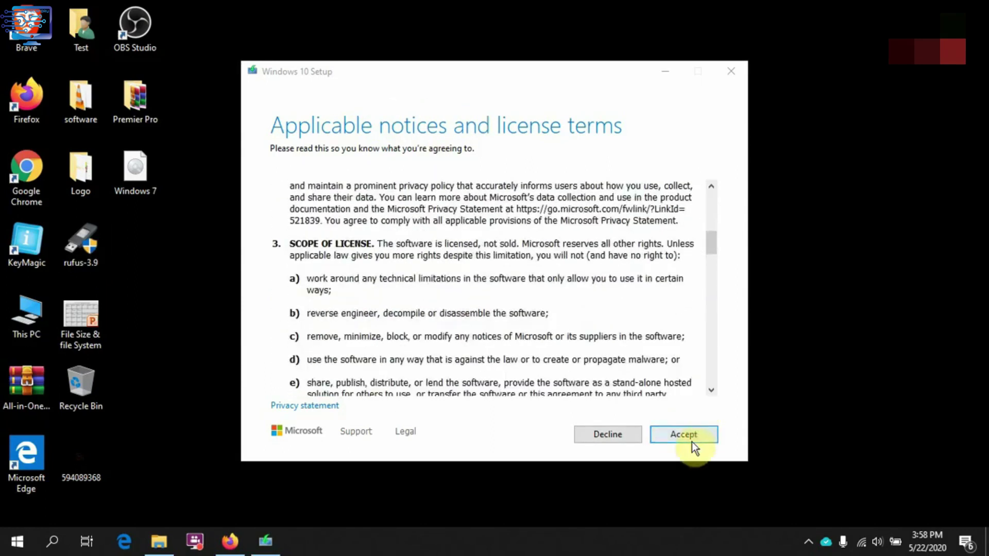
{"action": "left_click", "coordinate": [691, 442]}
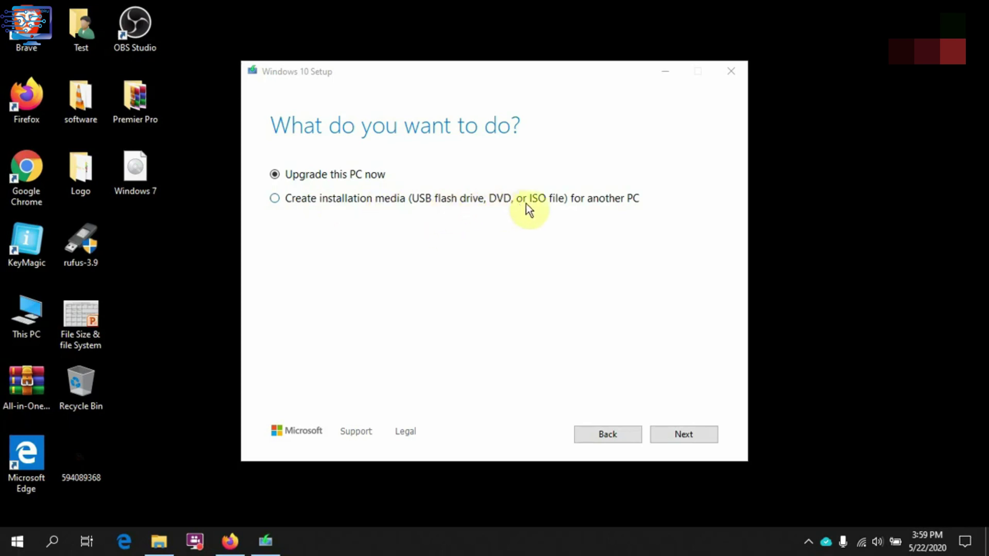
Choose to create installation media for another PC and continue to the language, architecture and edition options.
{"action": "left_click", "coordinate": [275, 200]}
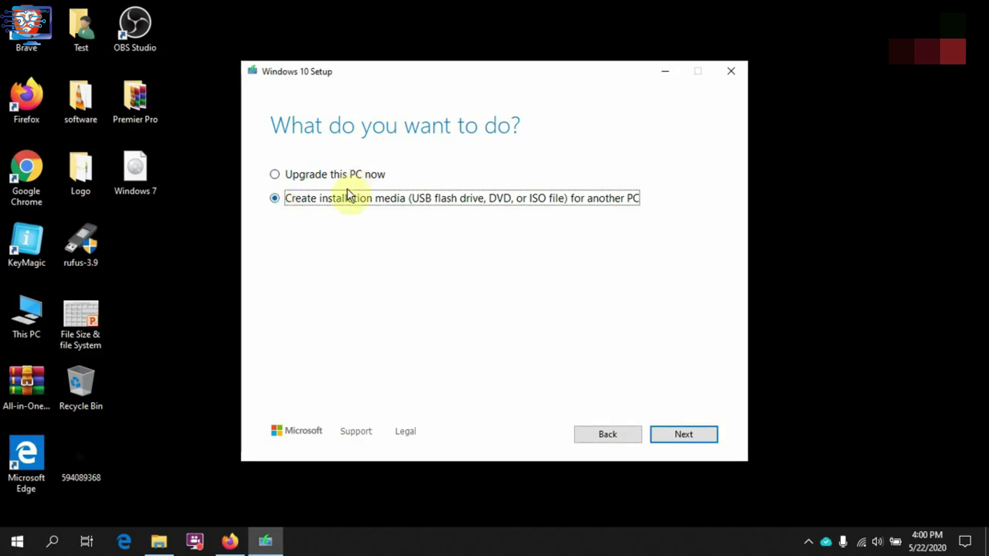
{"action": "left_click", "coordinate": [703, 435]}
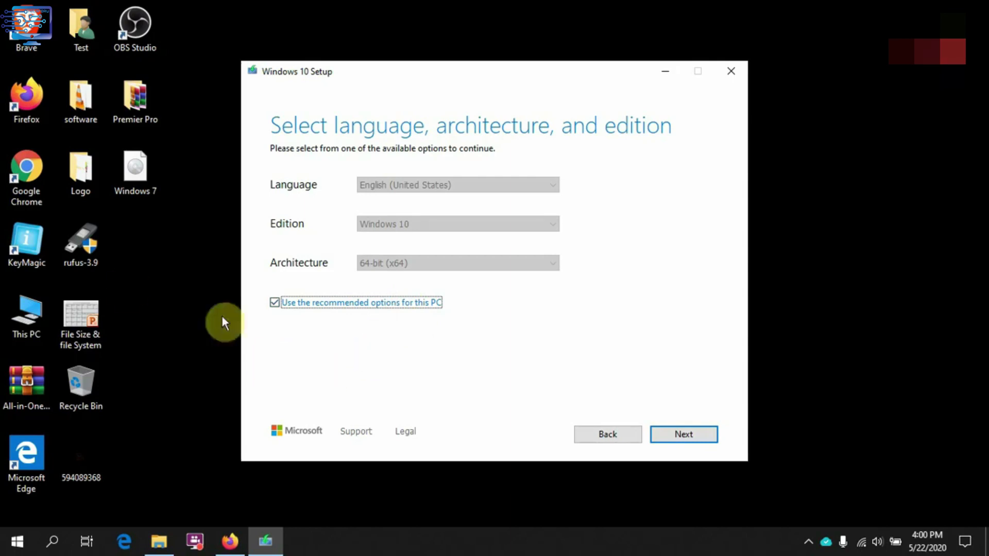
Check the computer's system type in the properties of This PC, then close the System window.
{"action": "right_click", "coordinate": [23, 330]}
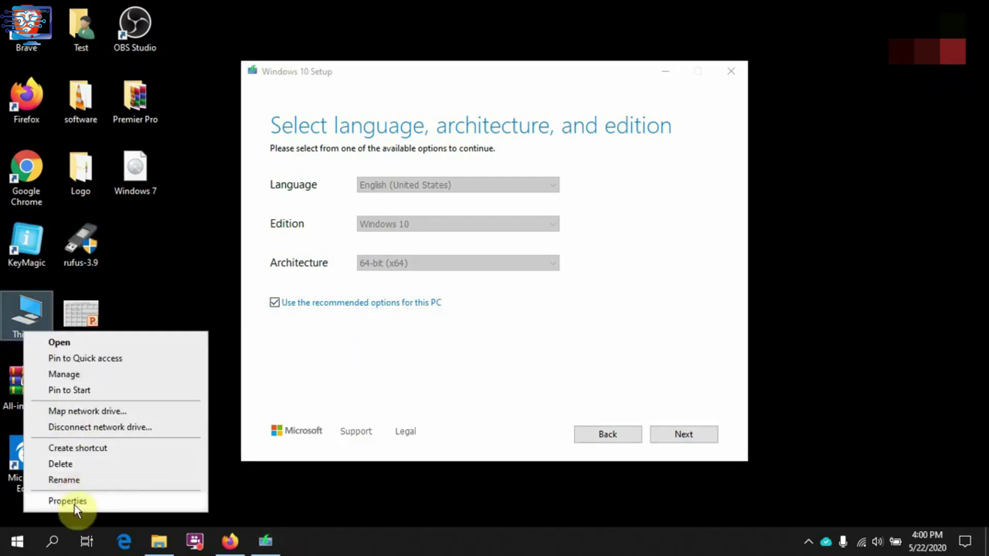
{"action": "left_click", "coordinate": [74, 504]}
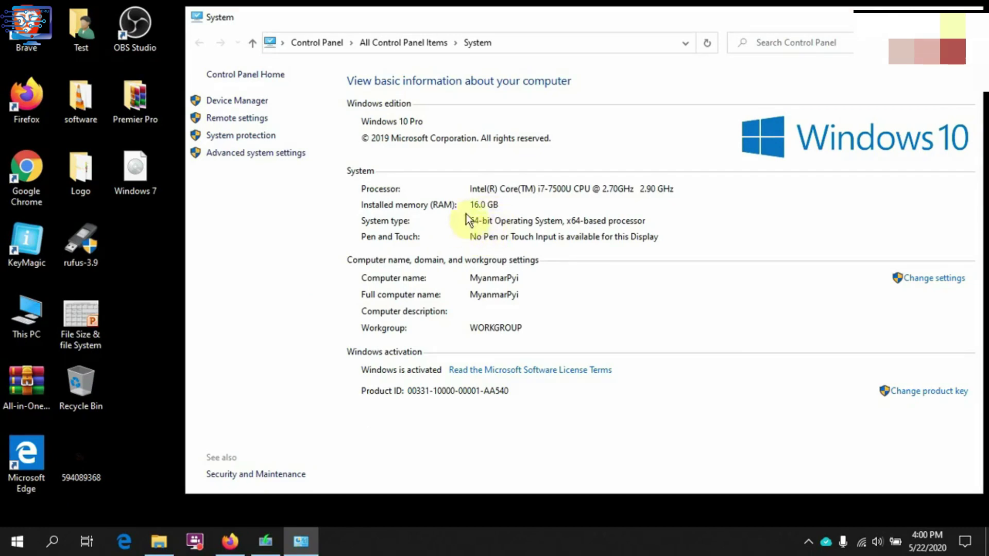
{"action": "left_click", "coordinate": [971, 17]}
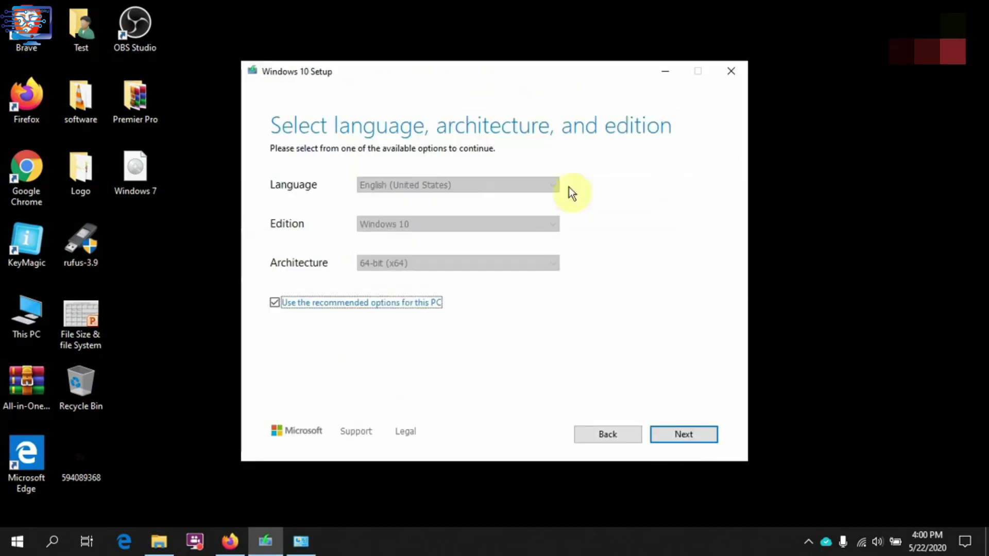
Turn off the recommended options for this PC and set the architecture to Both, trying 32-bit (x86) first.
{"action": "left_click", "coordinate": [385, 299]}
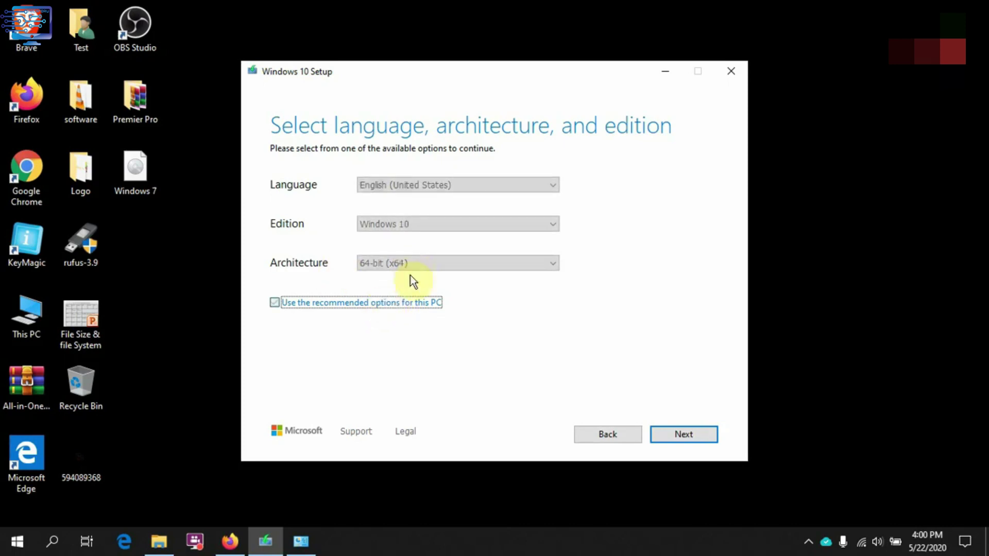
{"action": "left_click", "coordinate": [356, 305]}
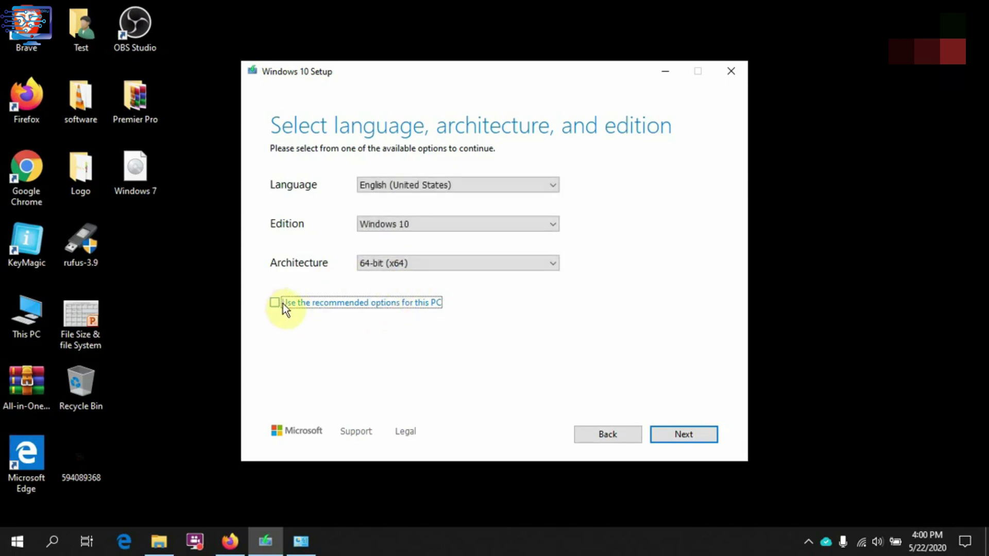
{"action": "left_click", "coordinate": [425, 261]}
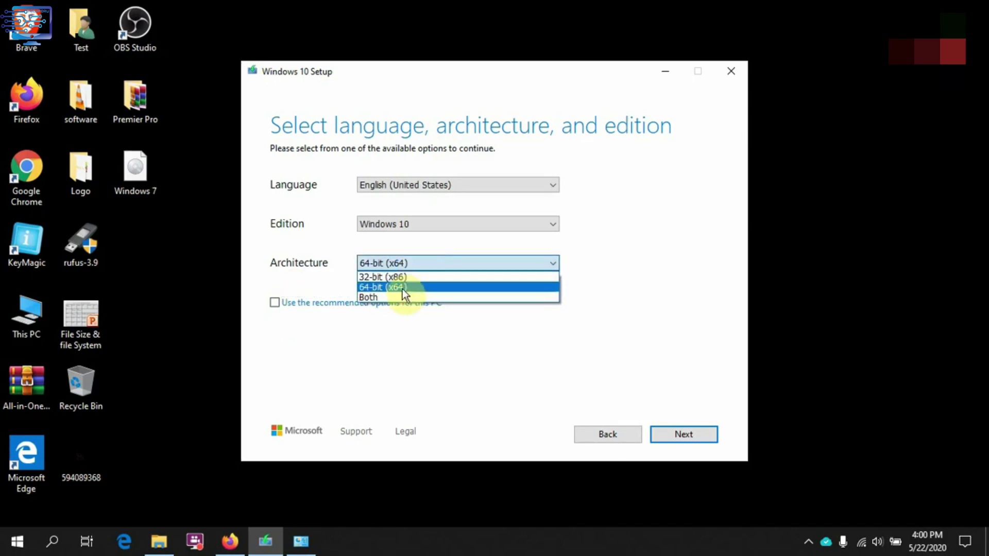
{"action": "left_click", "coordinate": [395, 277]}
{"action": "left_click", "coordinate": [409, 265]}
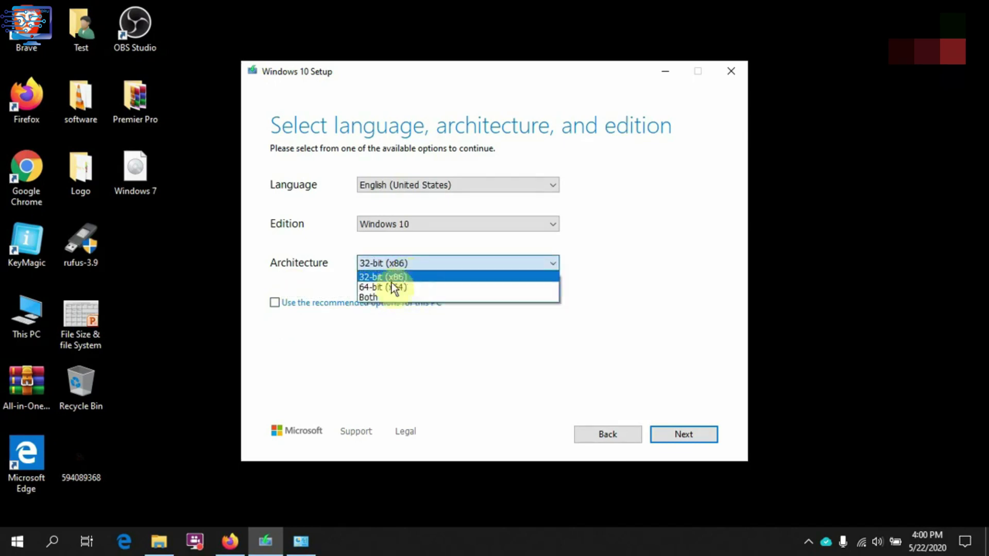
{"action": "left_click", "coordinate": [402, 297]}
Look through the available editions and languages, keeping Windows 10 and English (United States).
{"action": "left_click", "coordinate": [424, 226]}
{"action": "left_click", "coordinate": [425, 227]}
{"action": "left_click", "coordinate": [392, 230]}
{"action": "left_click", "coordinate": [393, 237]}
{"action": "left_click", "coordinate": [391, 225]}
{"action": "left_click", "coordinate": [395, 237]}
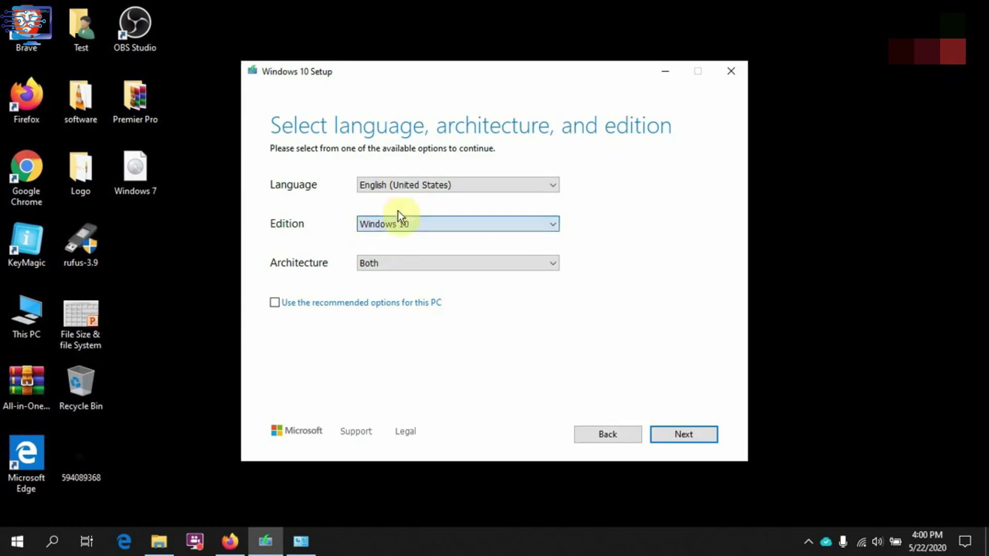
{"action": "left_click", "coordinate": [403, 187]}
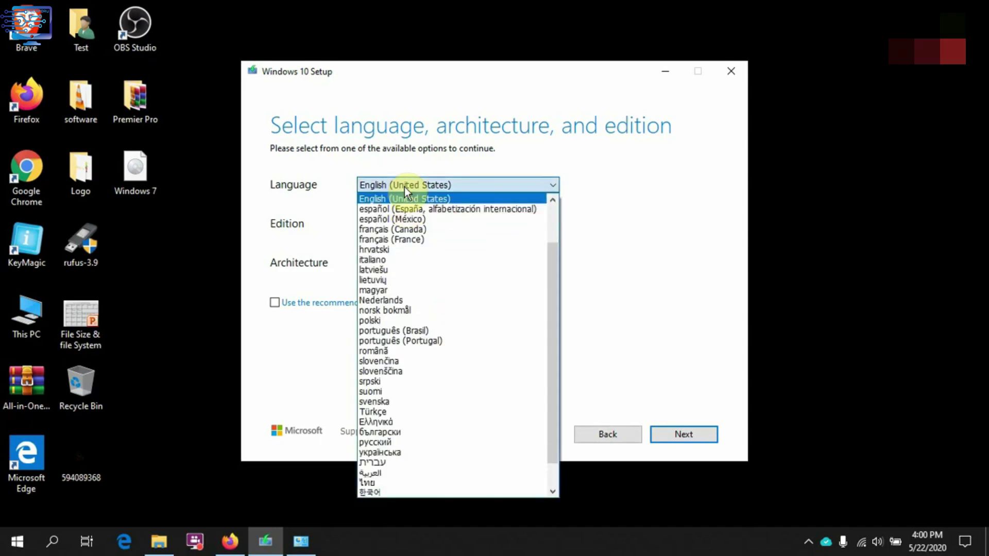
{"action": "left_click", "coordinate": [404, 187]}
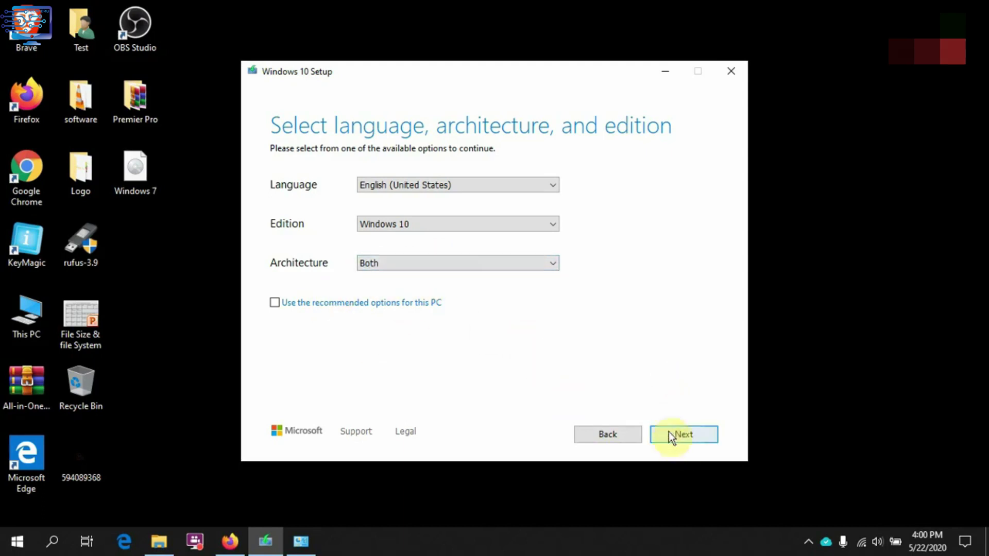
Try the 32-bit (x86) and 64-bit (x64) architectures, then set the architecture back to Both.
{"action": "left_click", "coordinate": [444, 266]}
{"action": "left_click", "coordinate": [389, 277]}
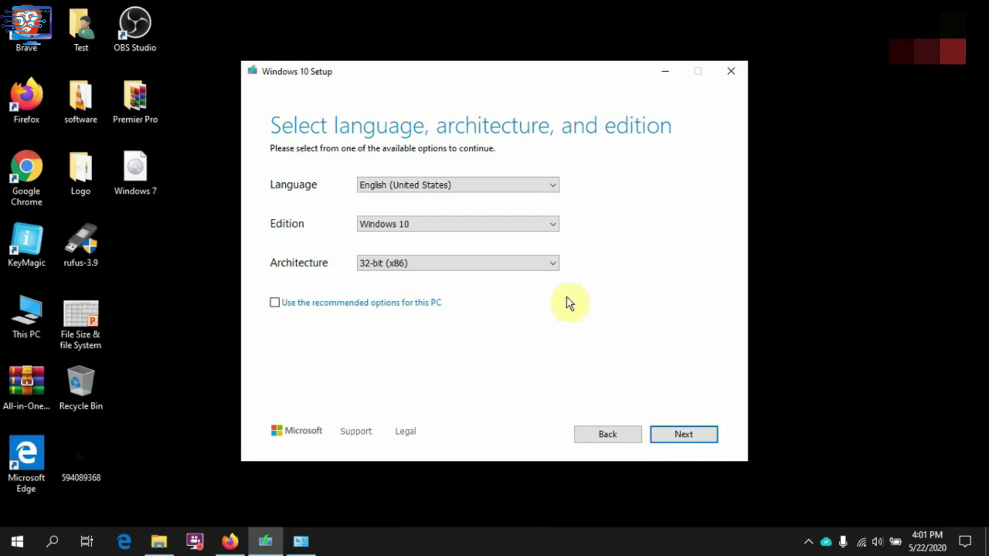
{"action": "left_click", "coordinate": [484, 265]}
{"action": "left_click", "coordinate": [416, 288]}
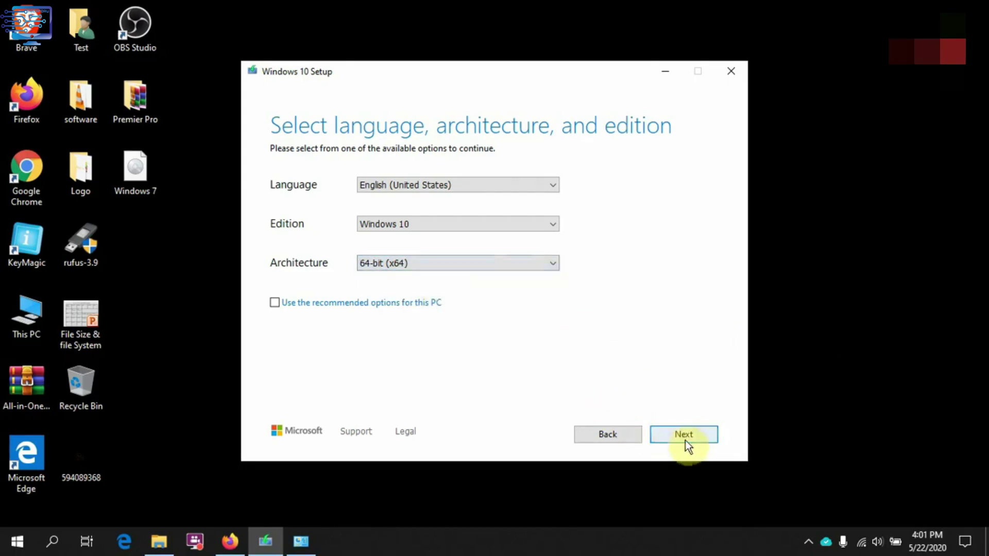
{"action": "left_click", "coordinate": [486, 268]}
{"action": "left_click", "coordinate": [417, 298]}
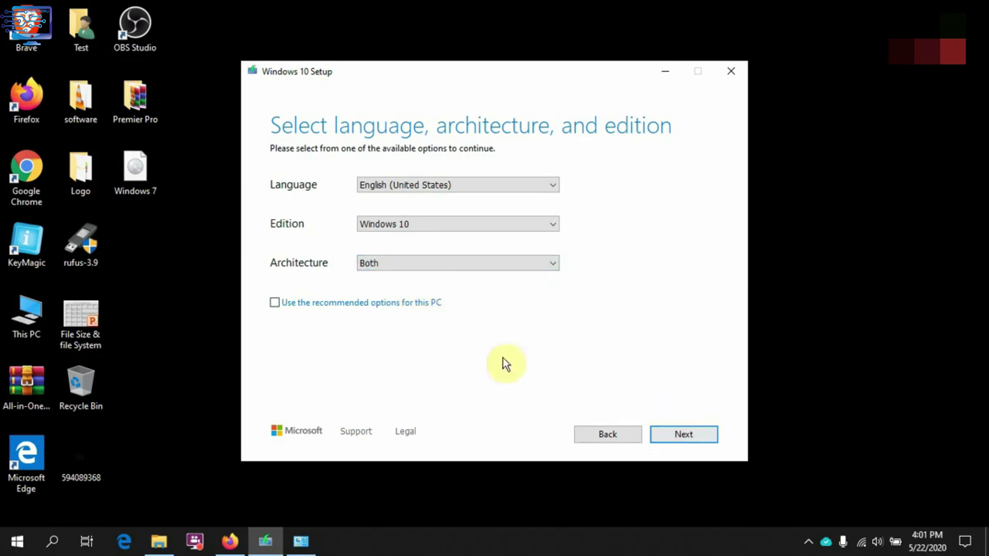
Accept the language, edition and architecture selections, and choose ISO file as the media to use.
{"action": "left_click", "coordinate": [686, 436]}
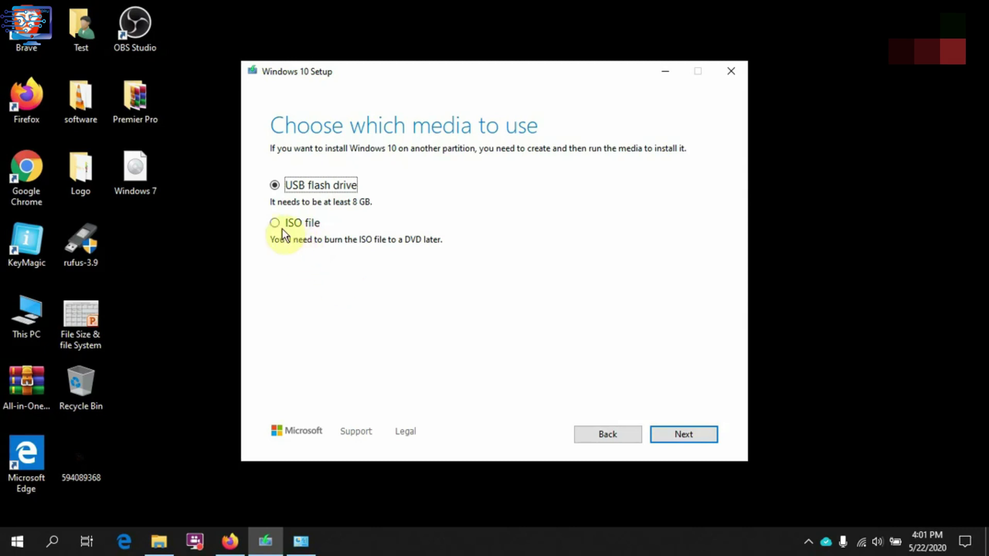
{"action": "right_click", "coordinate": [142, 175]}
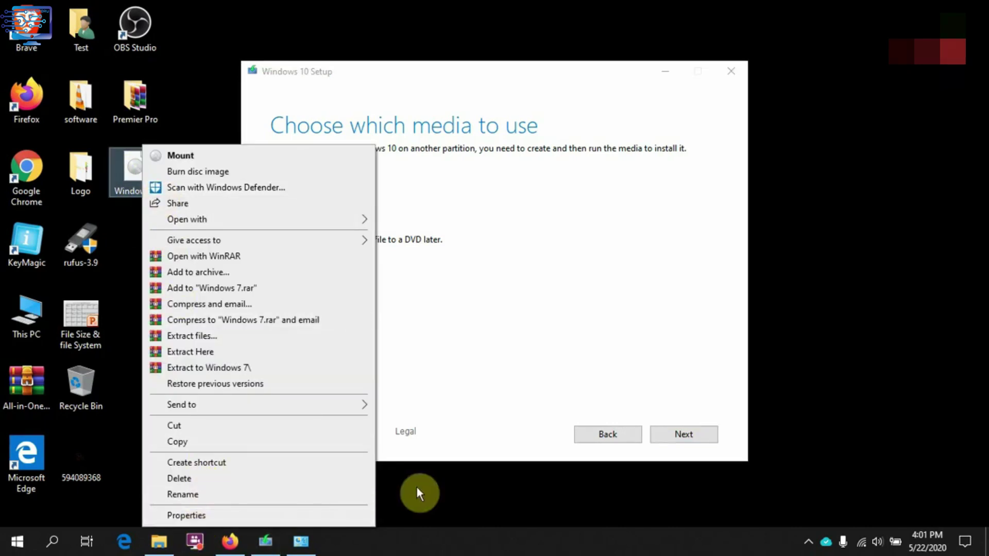
{"action": "left_click", "coordinate": [430, 476]}
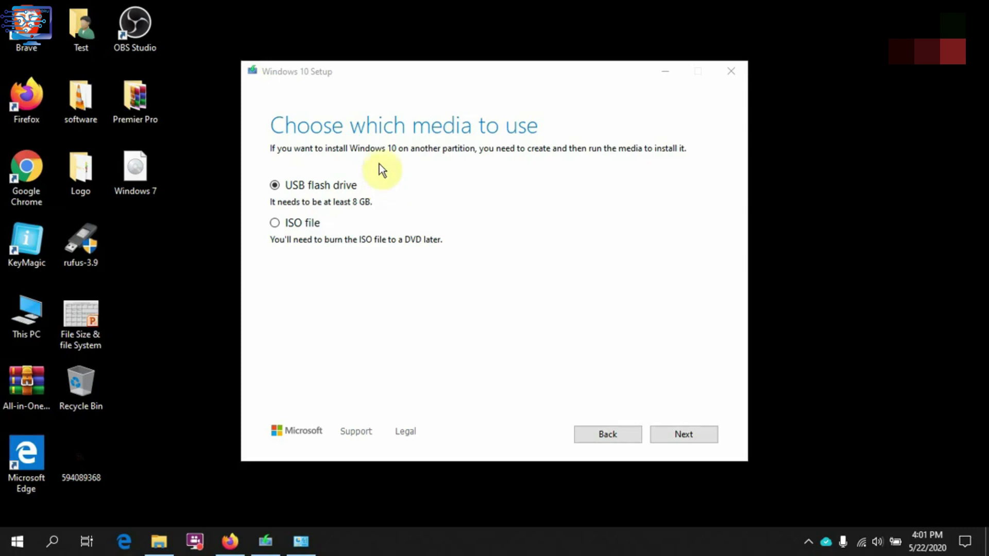
{"action": "left_click", "coordinate": [276, 226]}
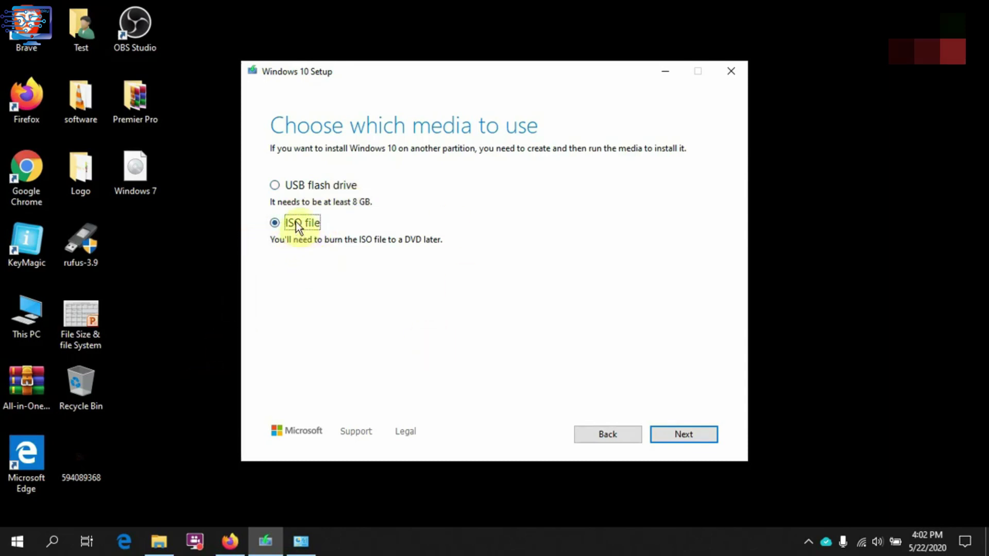
{"action": "left_click", "coordinate": [685, 433]}
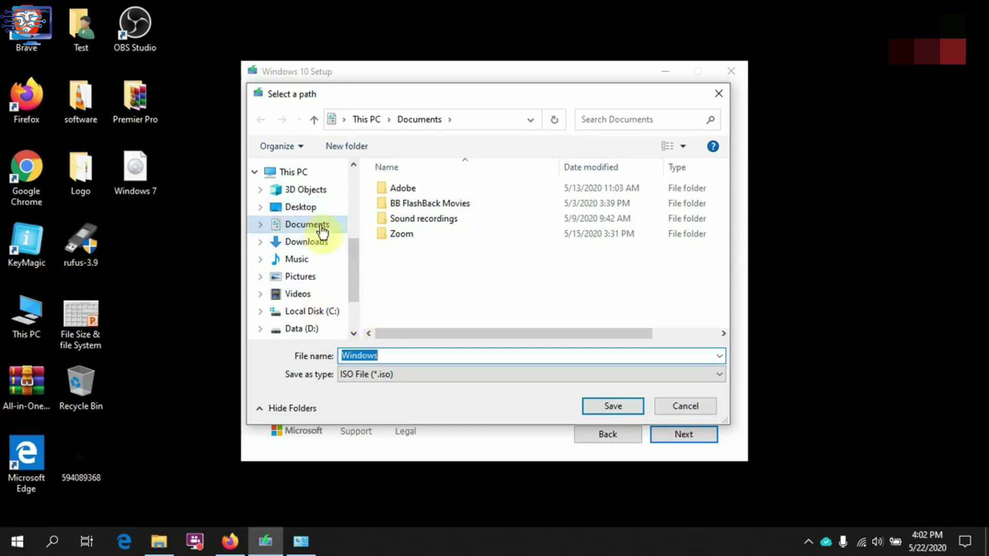
Save the ISO file to the Desktop under the name "Windows 10 32 & 64".
{"action": "left_click", "coordinate": [299, 210]}
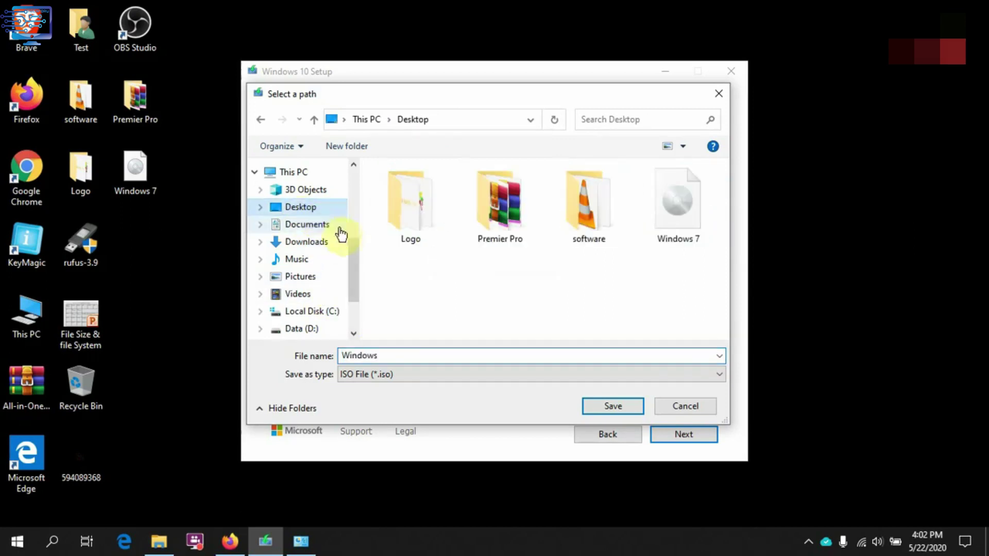
{"action": "double_click", "coordinate": [389, 357]}
{"action": "left_click", "coordinate": [406, 357]}
{"action": "type", "text": "10"}
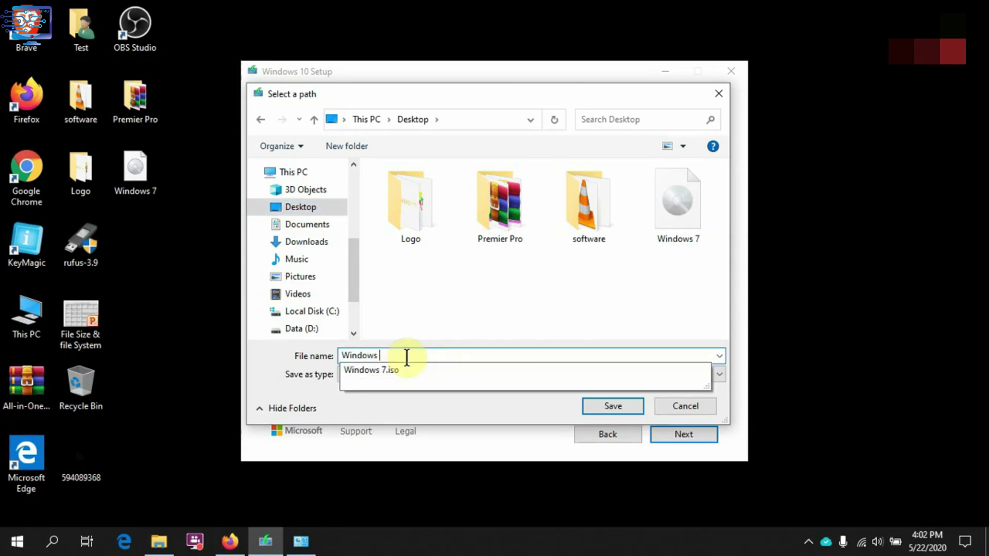
{"action": "type", "text": " 32 & 64"}
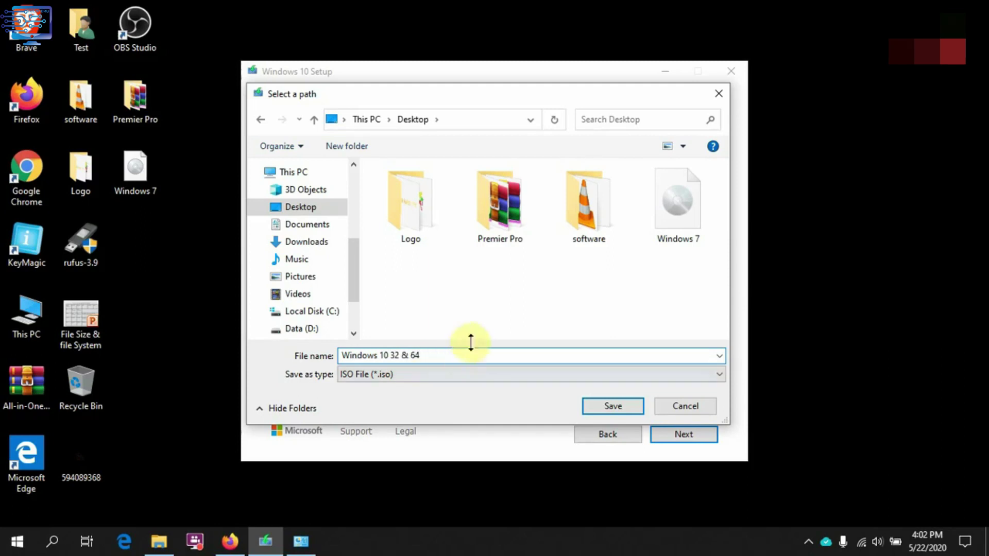
{"action": "left_click", "coordinate": [388, 378]}
{"action": "left_click", "coordinate": [388, 379]}
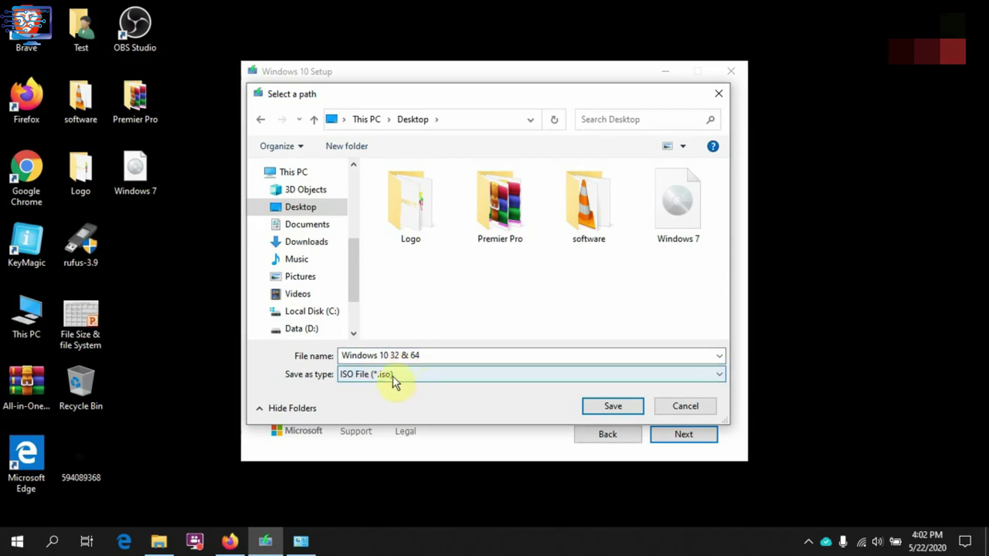
{"action": "left_click", "coordinate": [606, 407]}
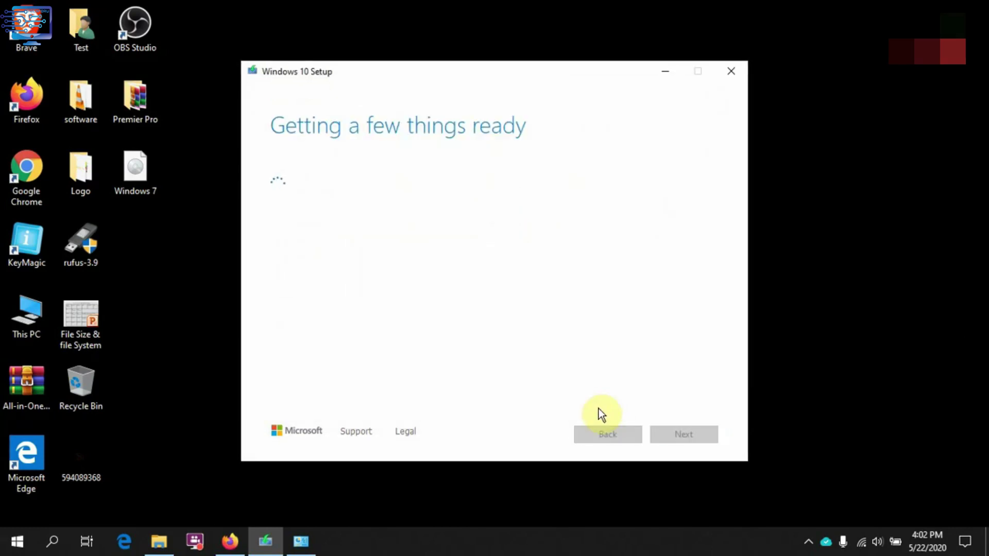
Move the Windows 10 Setup window clear of the desktop icons and refresh the desktop.
{"action": "left_click_drag", "start_coordinate": [482, 72], "coordinate": [633, 80]}
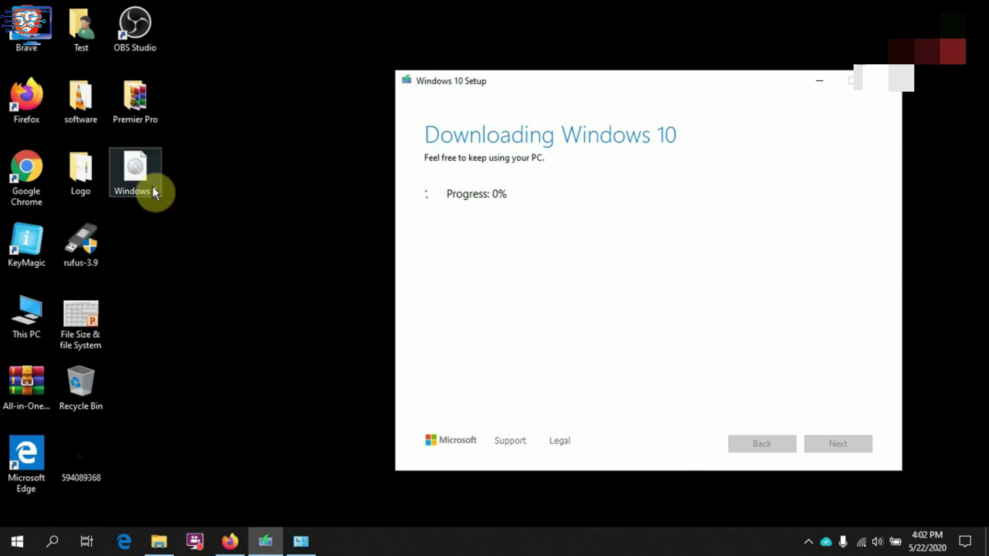
{"action": "right_click", "coordinate": [215, 148]}
{"action": "left_click", "coordinate": [264, 192]}
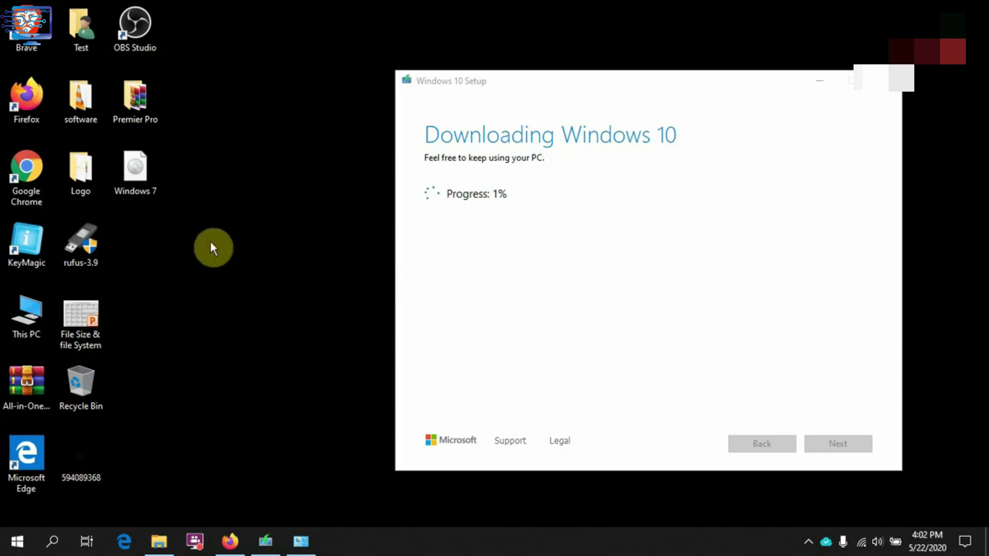
Open the Windows 7 ISO file from the desktop to view its contents, then close the drive window.
{"action": "left_click", "coordinate": [135, 170]}
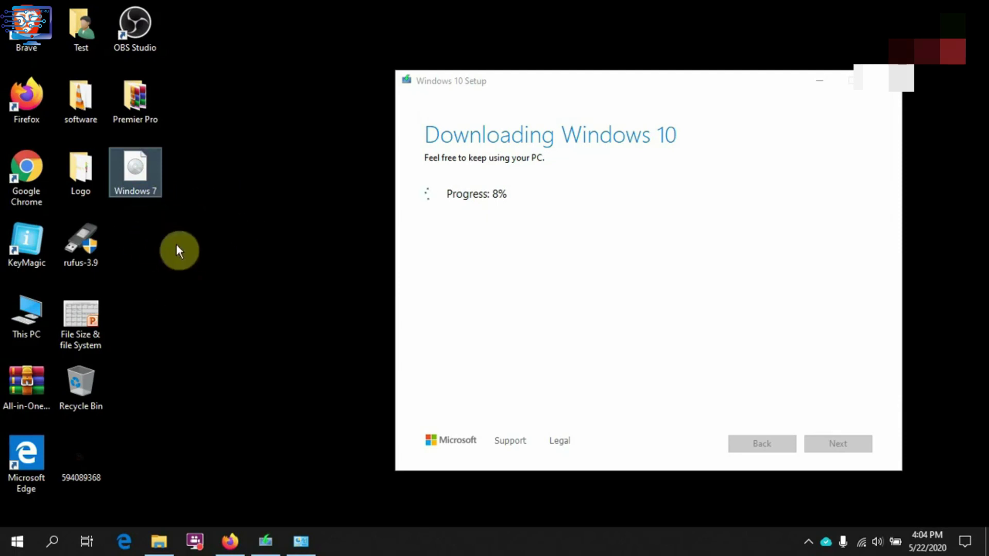
{"action": "left_click", "coordinate": [330, 140]}
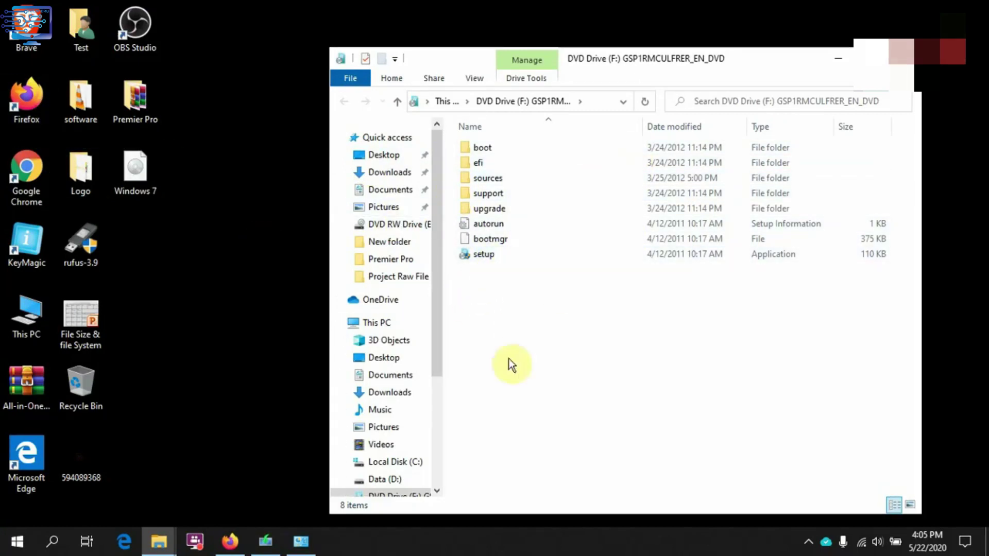
{"action": "left_click", "coordinate": [909, 58]}
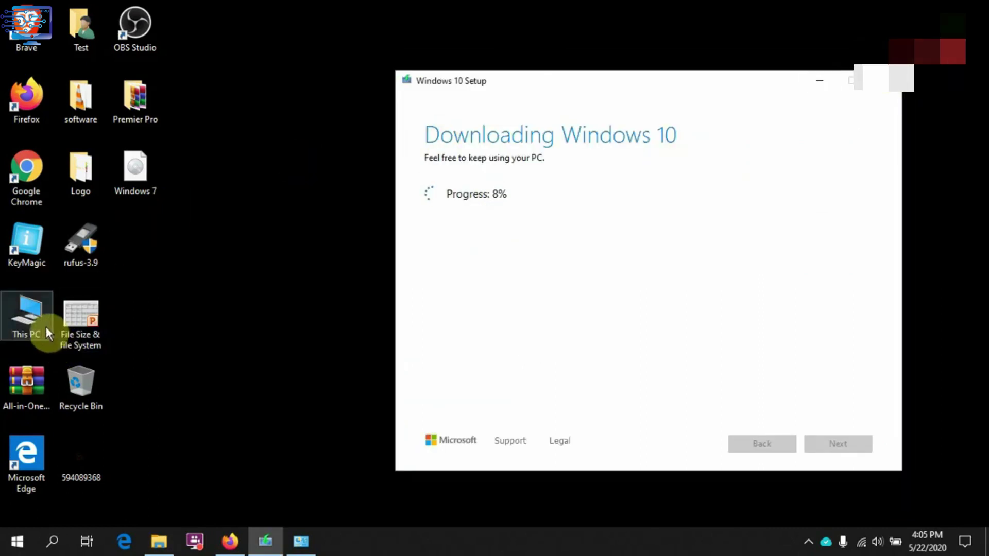
Eject DVD Drive (F:) from This PC and mount the Windows 7 ISO file from the desktop again.
{"action": "double_click", "coordinate": [27, 324]}
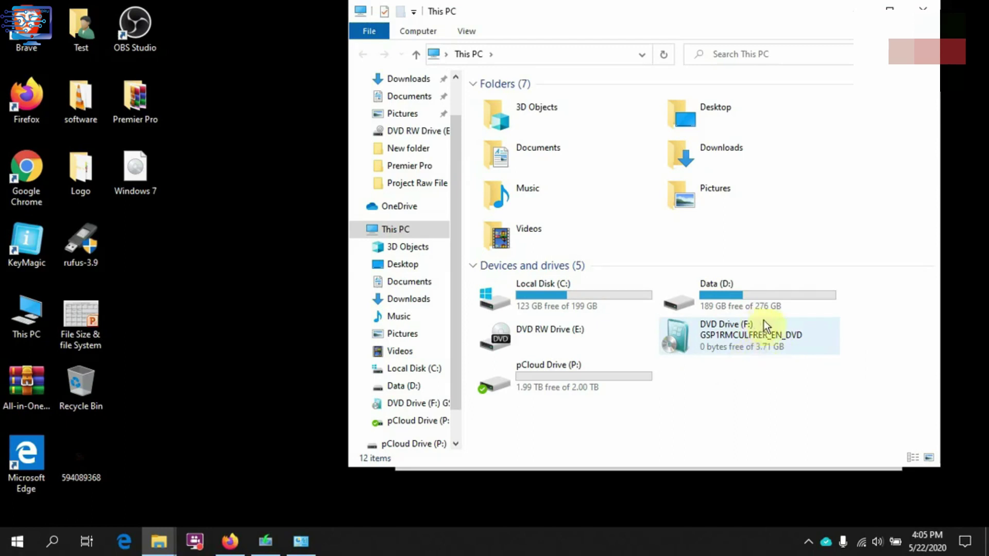
{"action": "right_click", "coordinate": [752, 328]}
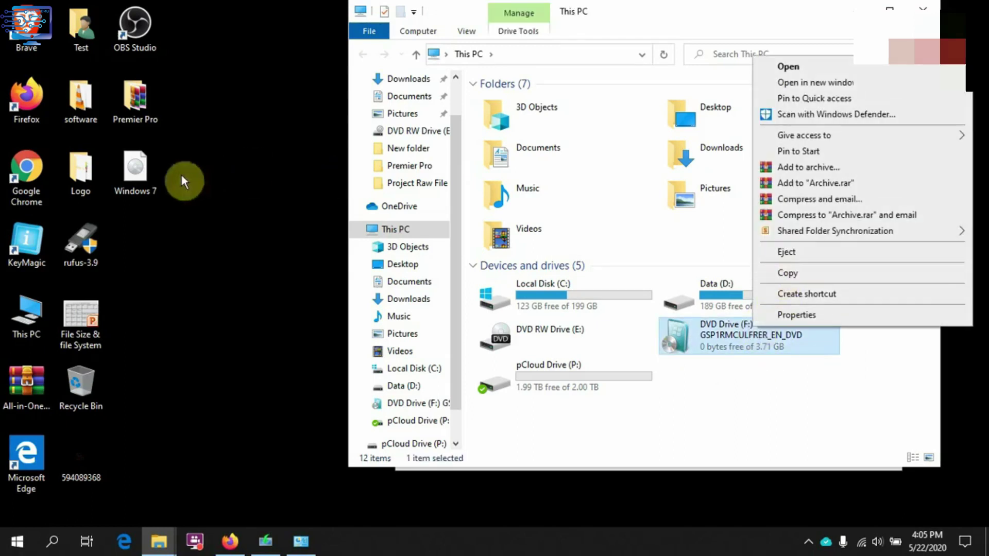
{"action": "left_click", "coordinate": [815, 251]}
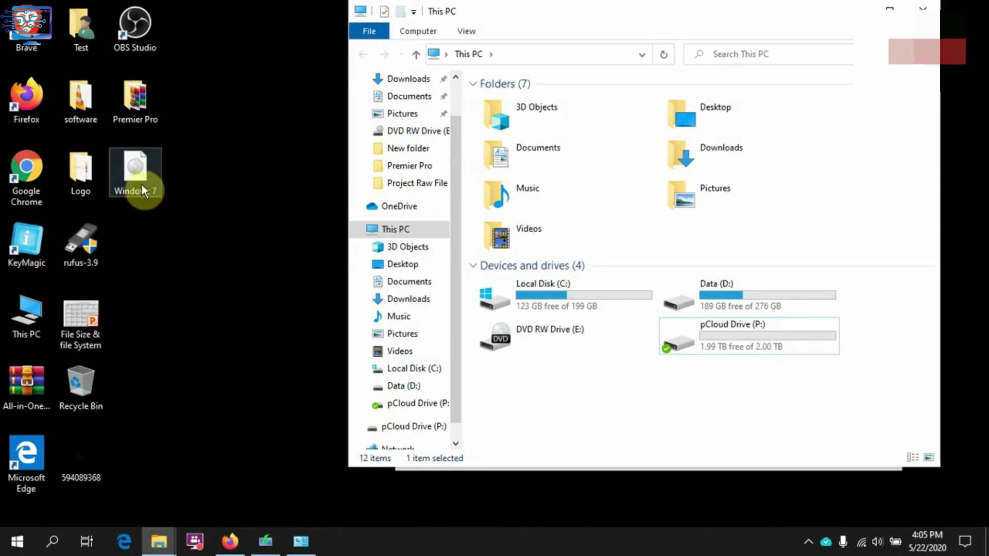
{"action": "right_click", "coordinate": [135, 172]}
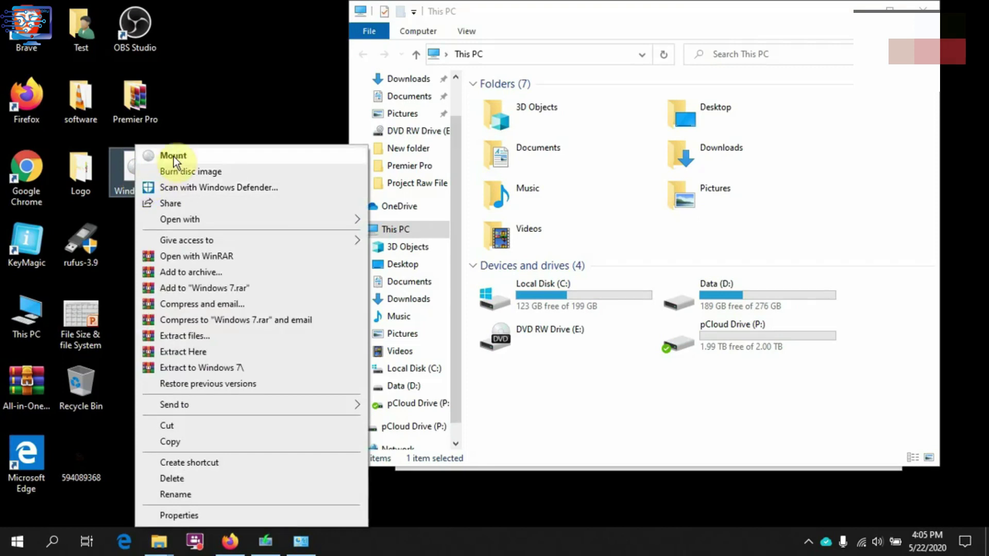
{"action": "left_click", "coordinate": [169, 157]}
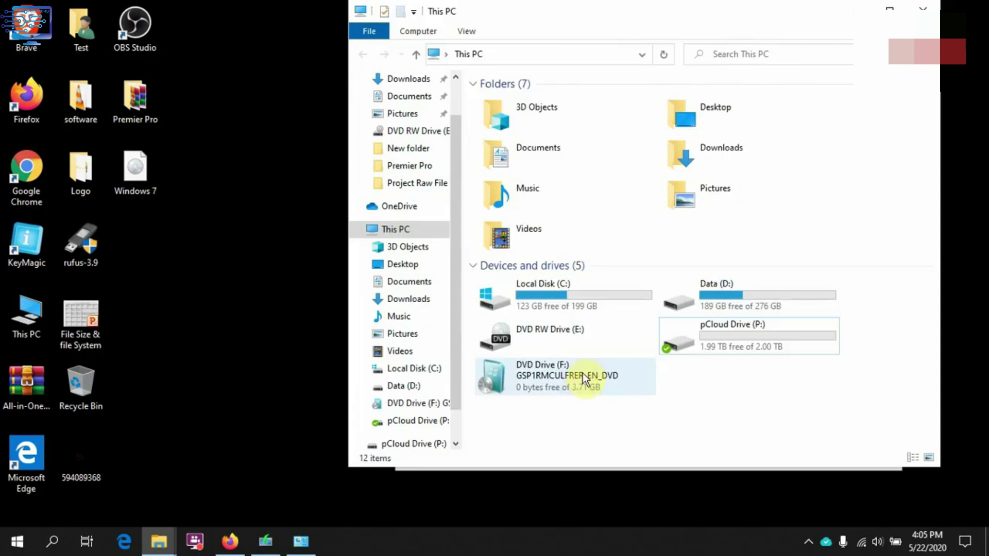
Open DVD Drive (F:) to view the mounted Windows 7 files, then return to This PC and eject the drive.
{"action": "double_click", "coordinate": [583, 373]}
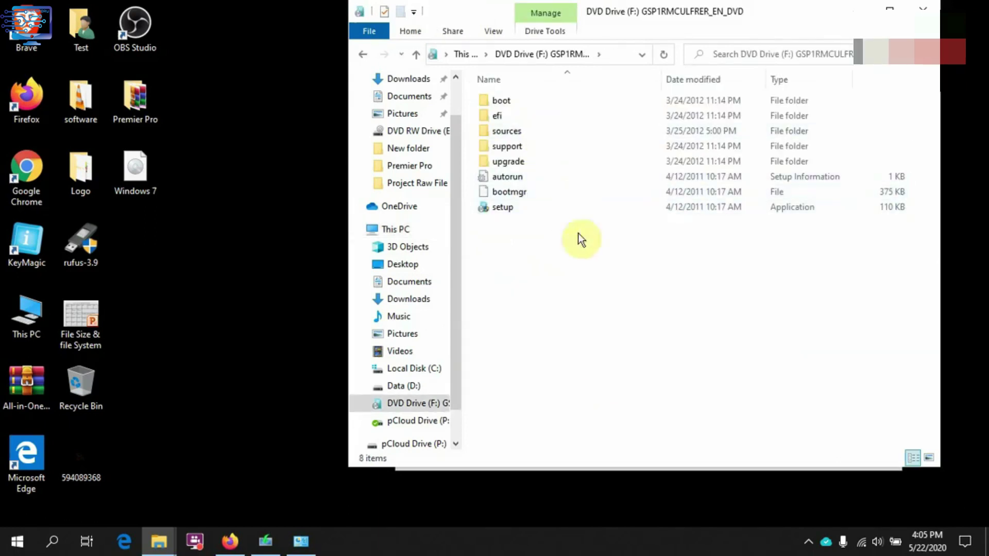
{"action": "left_click", "coordinate": [466, 55]}
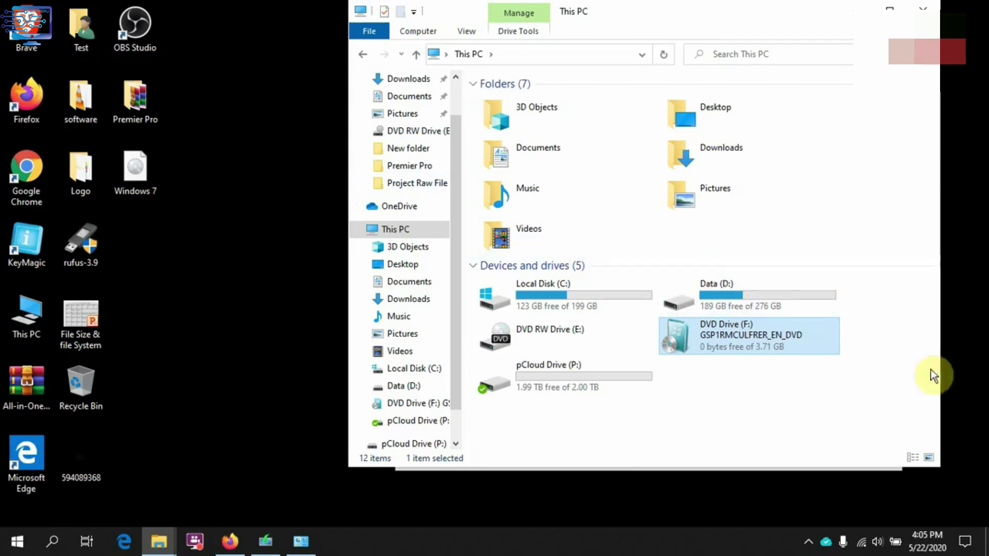
{"action": "right_click", "coordinate": [707, 329]}
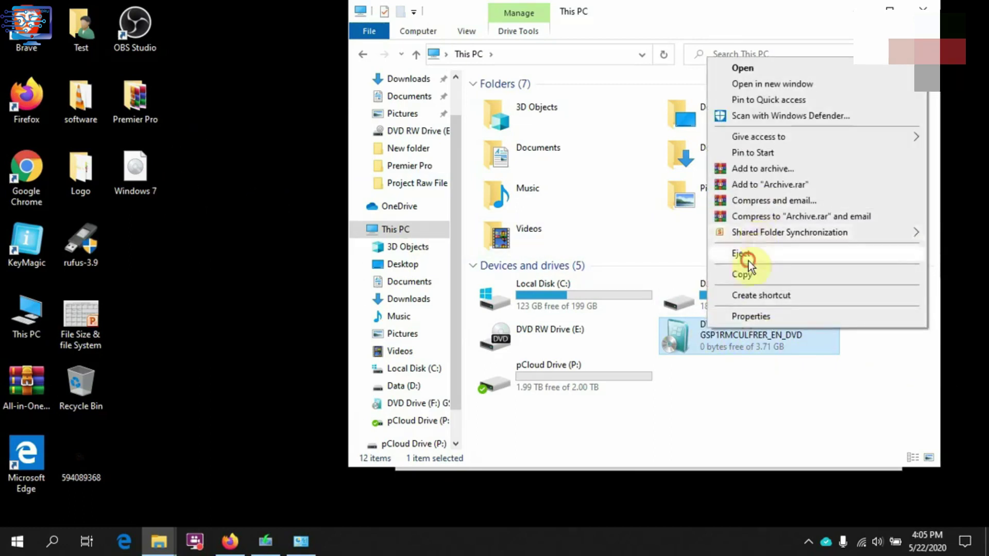
{"action": "left_click", "coordinate": [749, 260]}
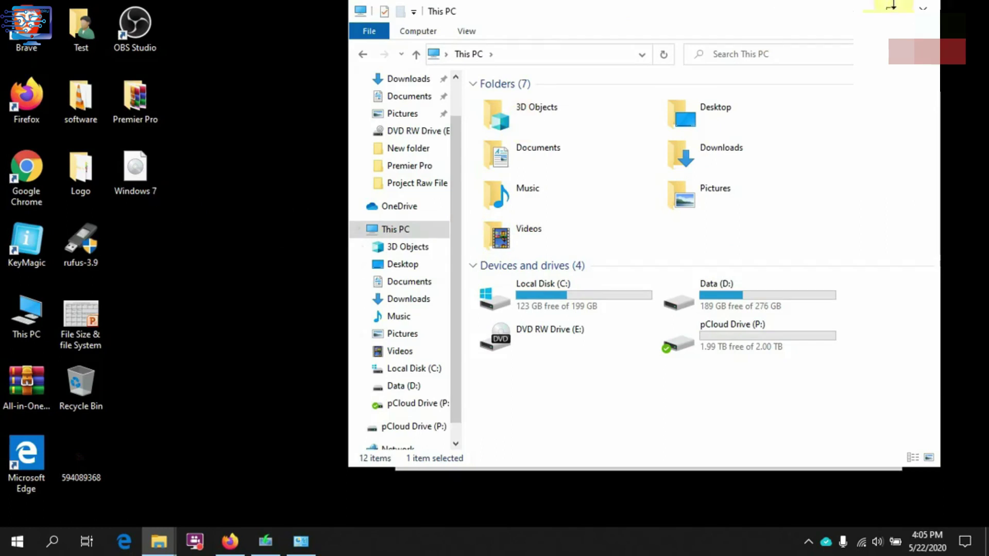
Minimize the This PC window and move the Windows 10 Setup window closer to the centre of the desktop.
{"action": "left_click", "coordinate": [862, 11]}
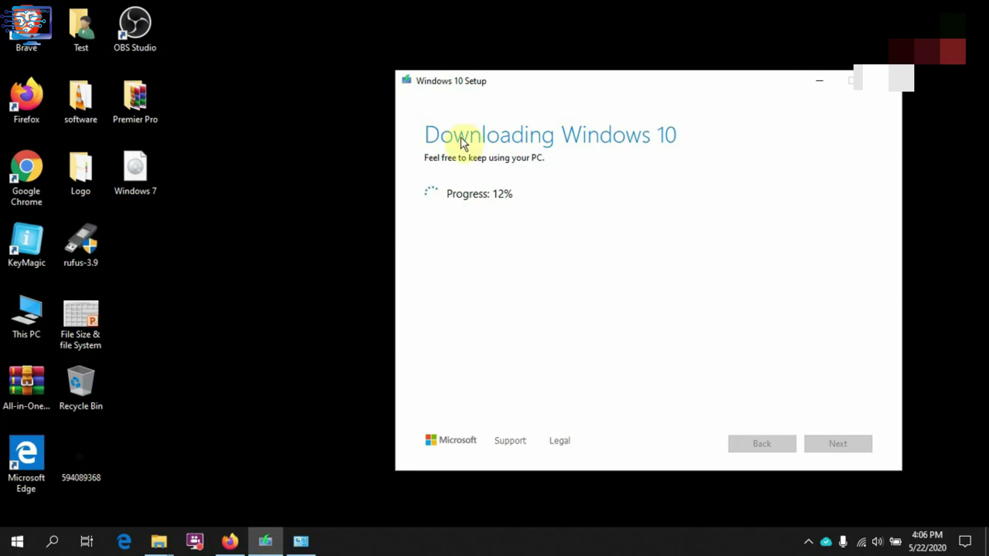
{"action": "left_click_drag", "start_coordinate": [666, 81], "coordinate": [558, 44]}
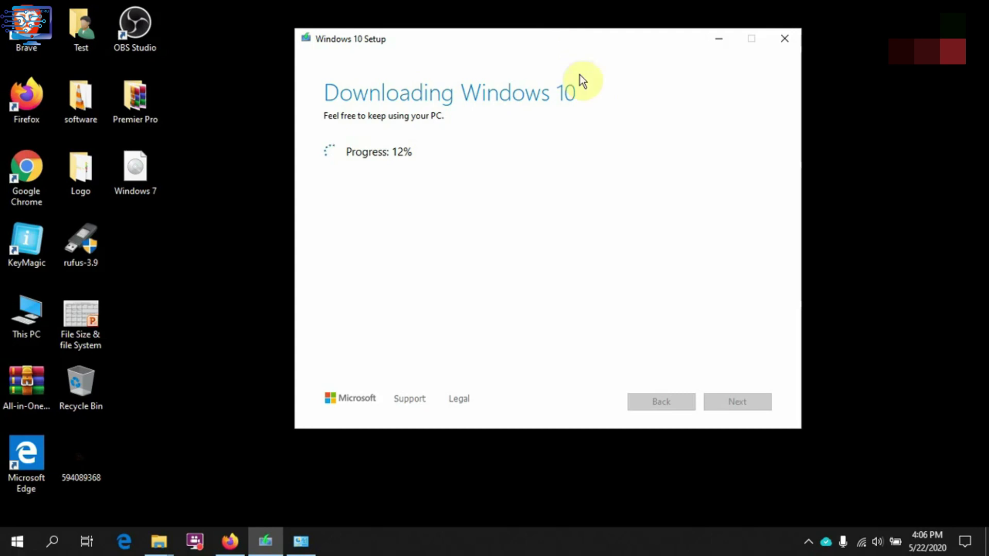